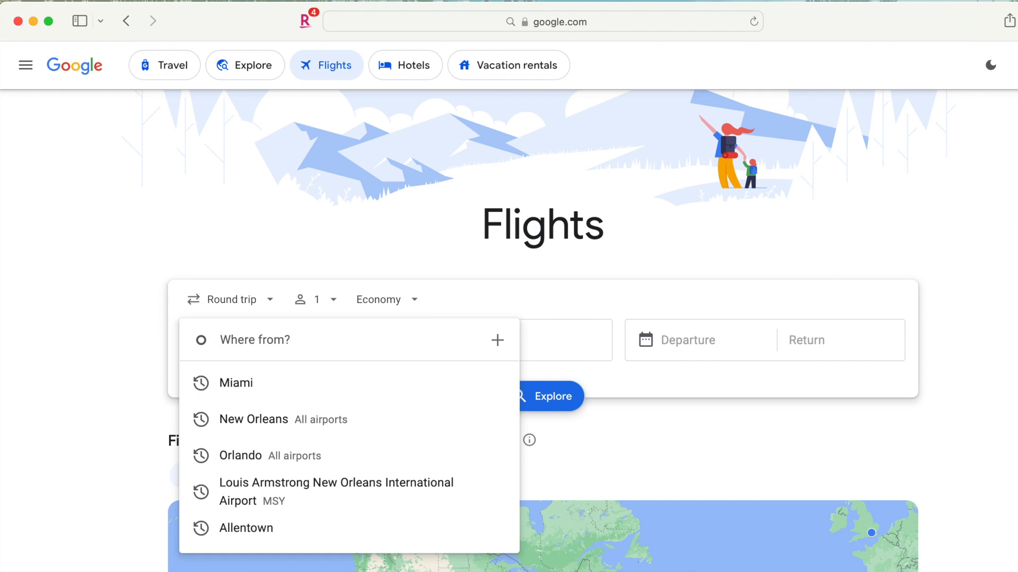
Set the flight's departure city to Miami, Florida, covering all of the city's airports.
text(MIA)
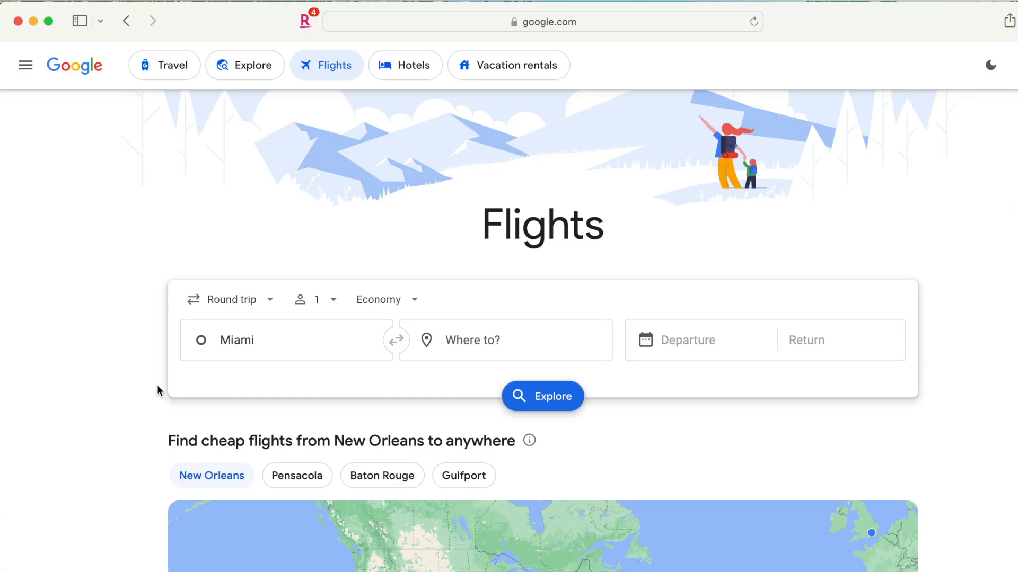
click(257, 343)
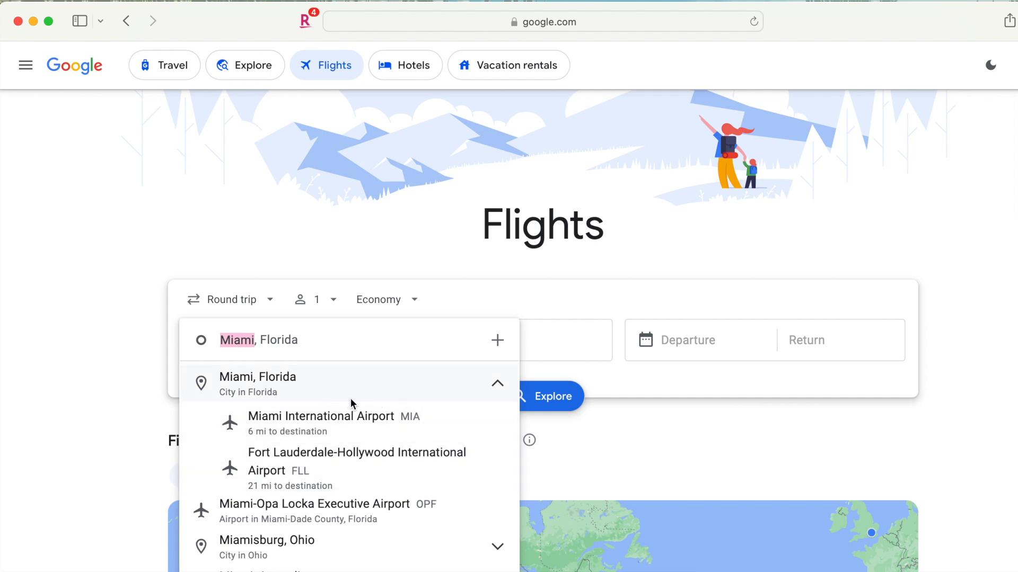
click(292, 386)
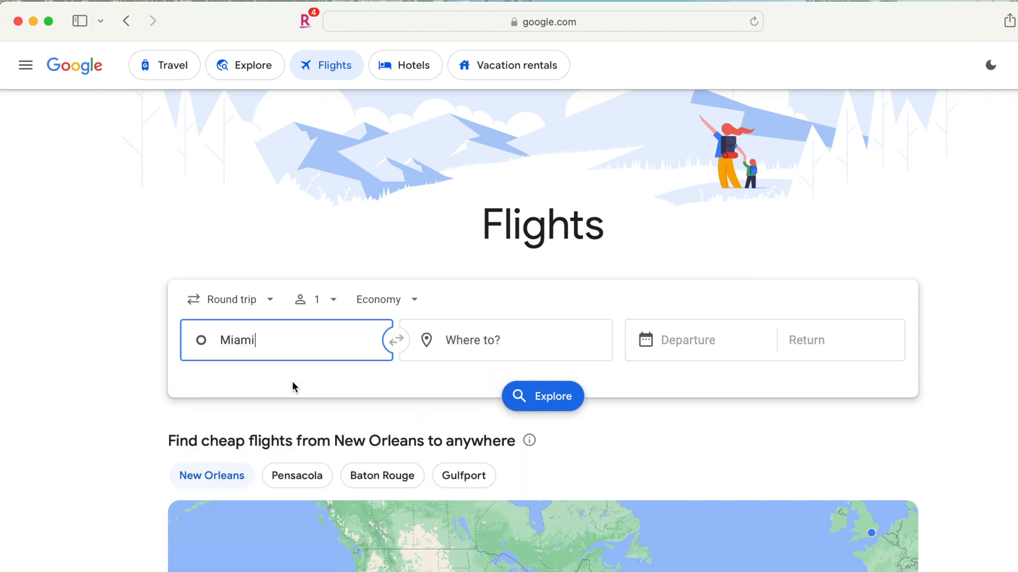
click(148, 379)
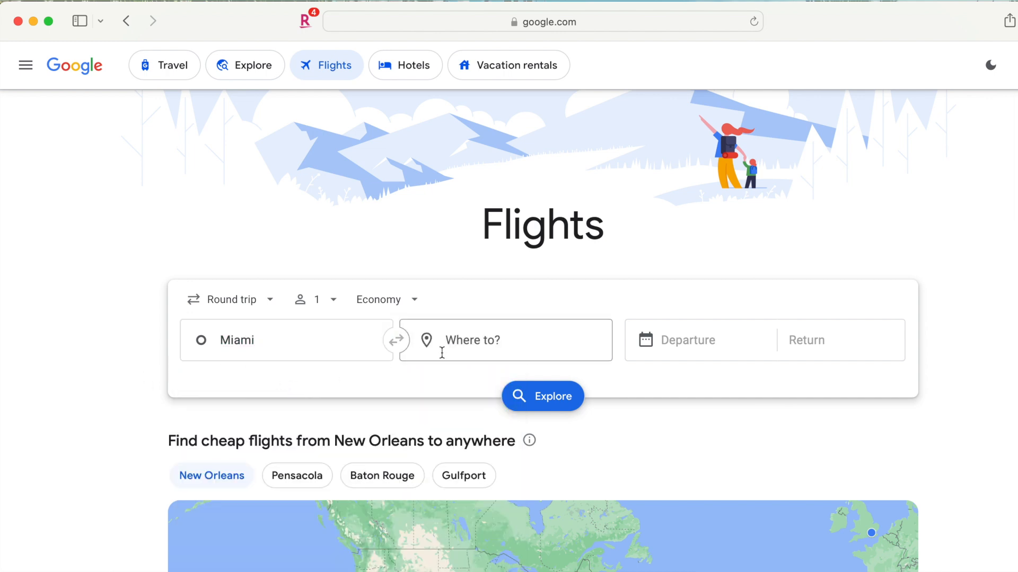
click(508, 343)
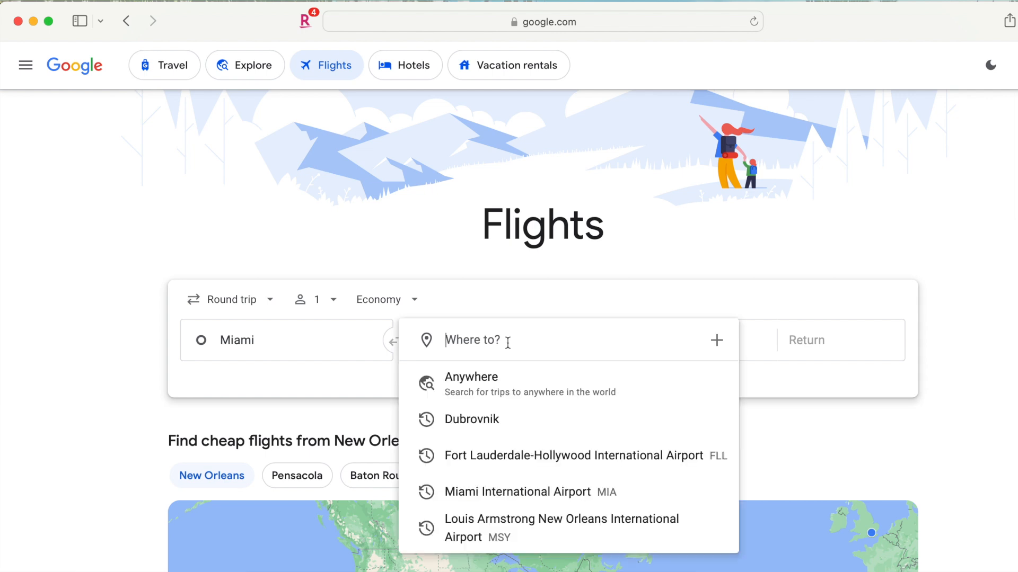
text(dubrovnik)
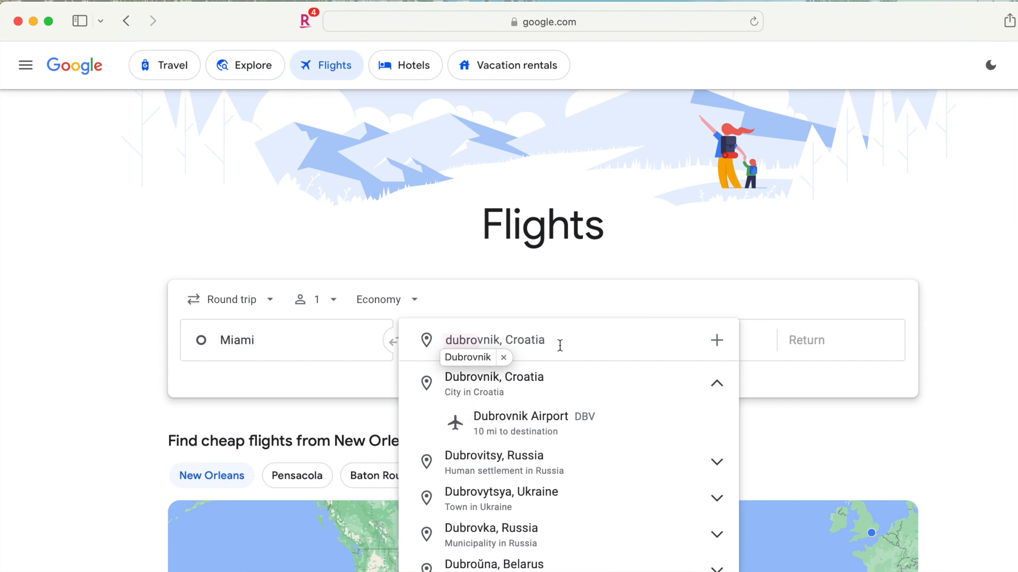
double_click(560, 345)
key(super+a)
text(londo)
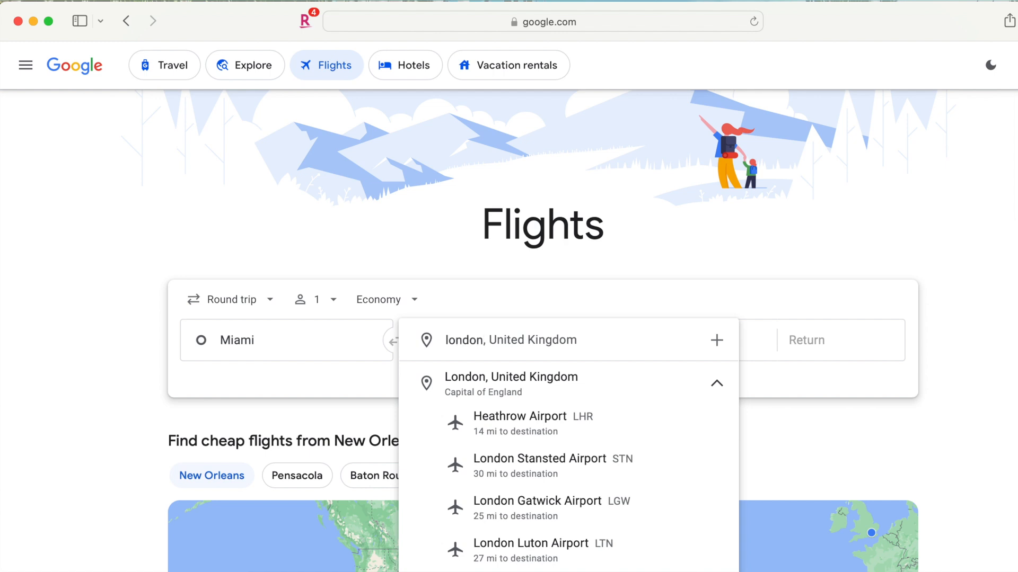
scroll(598, 291, down, 5)
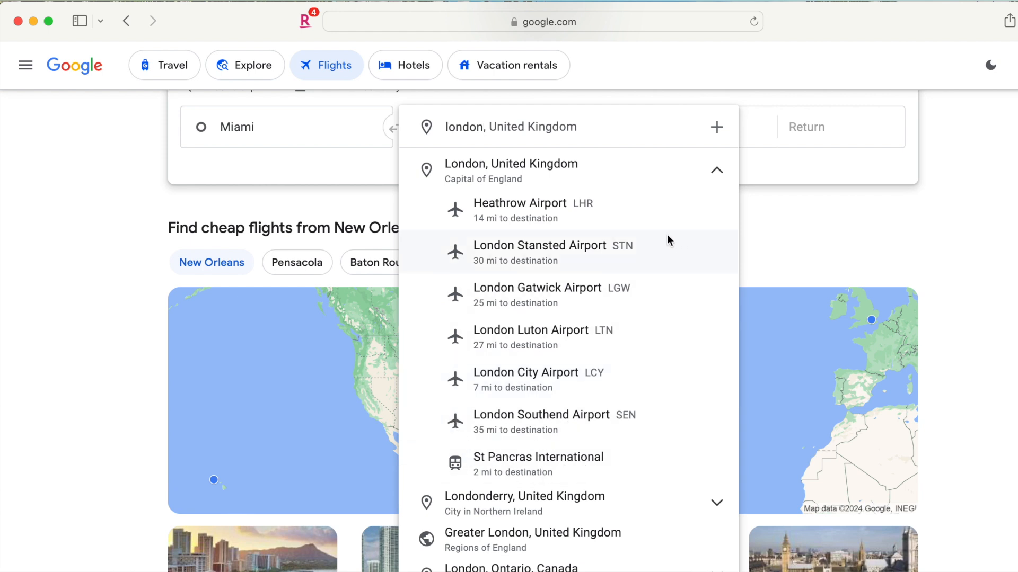
scroll(592, 213, up, 3)
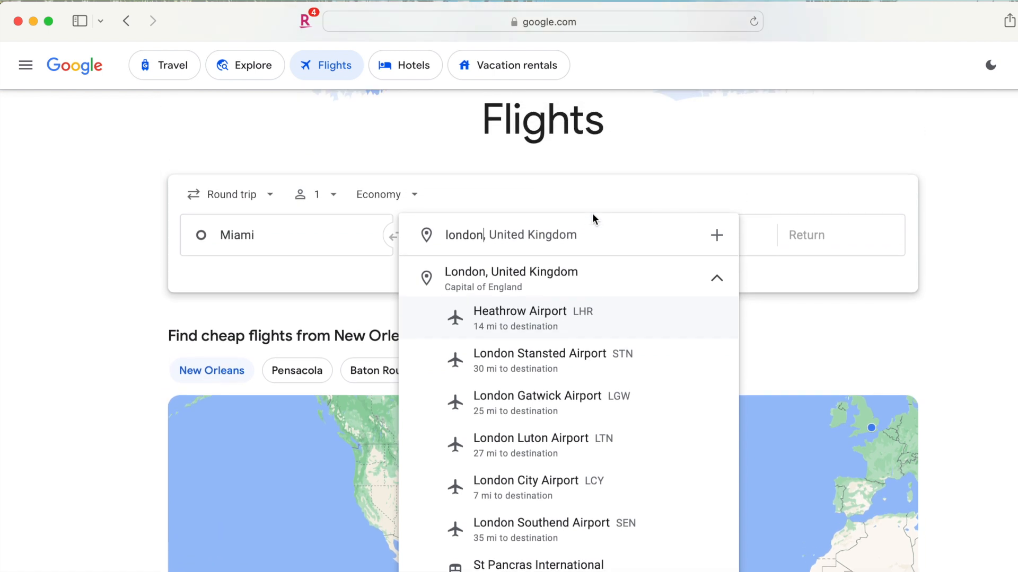
click(829, 343)
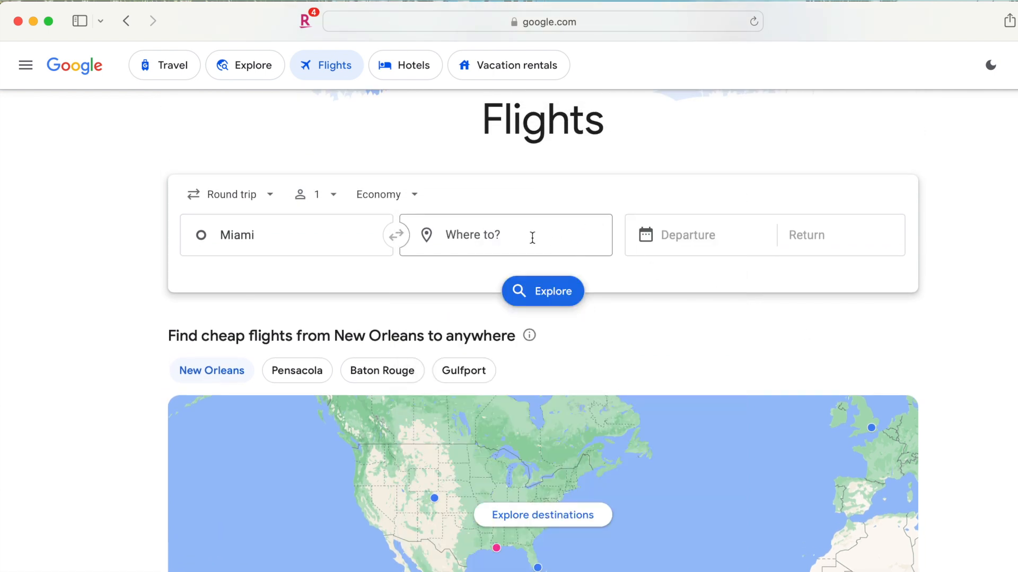
Set the flight's destination to Dubrovnik from the recent places.
click(483, 234)
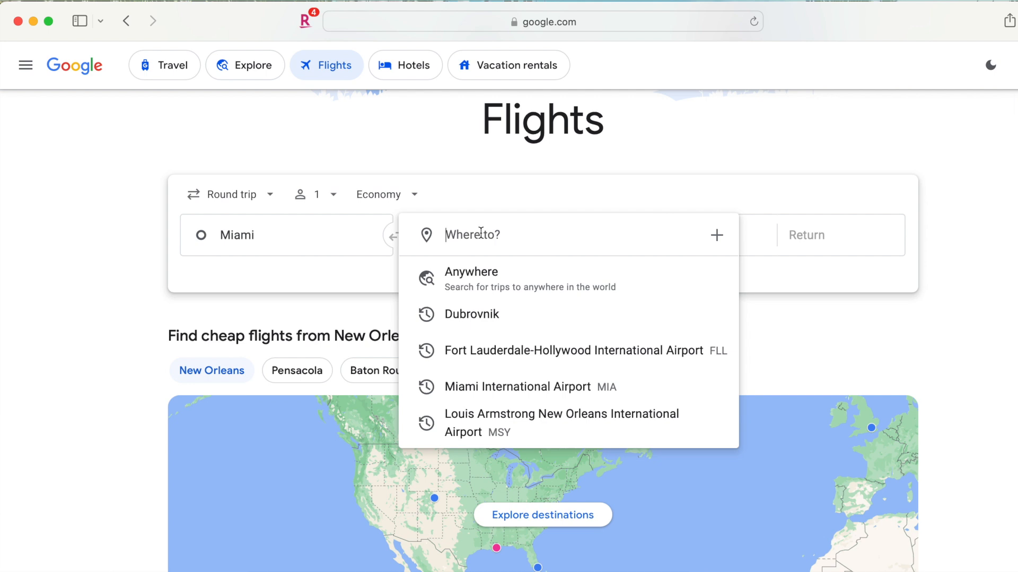
click(473, 313)
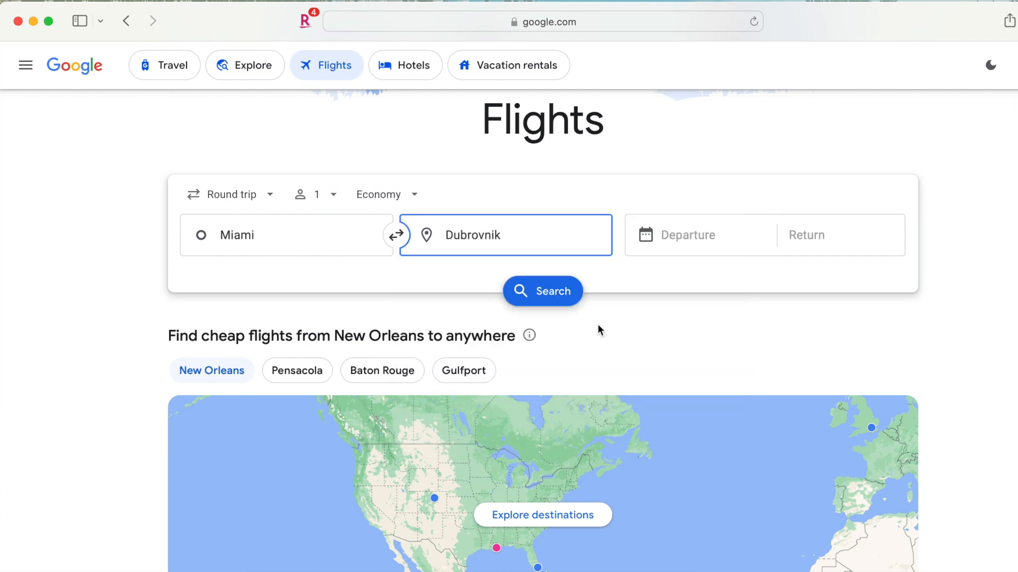
click(644, 337)
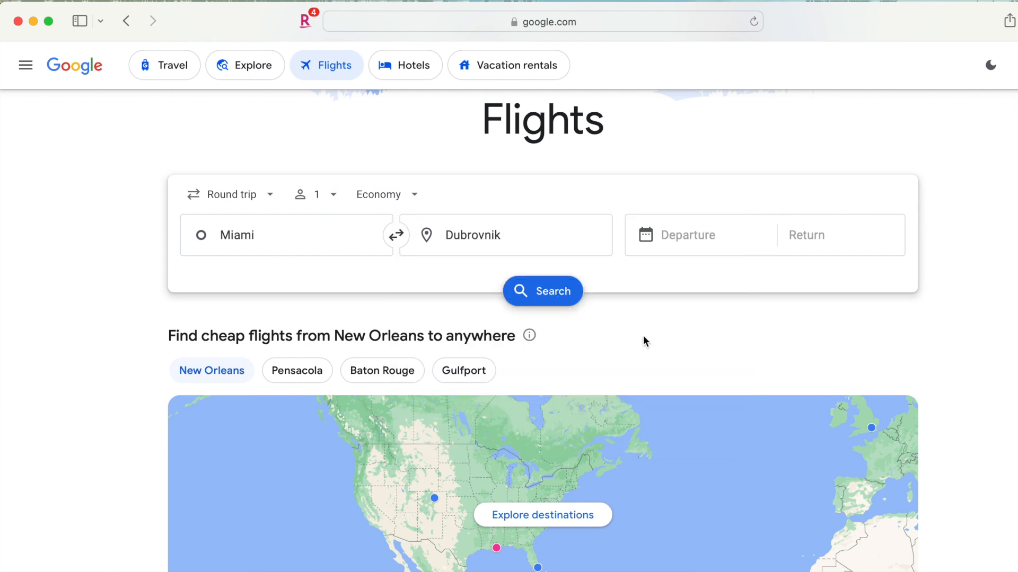
Open the travel date calendar and compare fares for trip lengths from 5 to 8 days, finishing on 5-day trips.
click(694, 238)
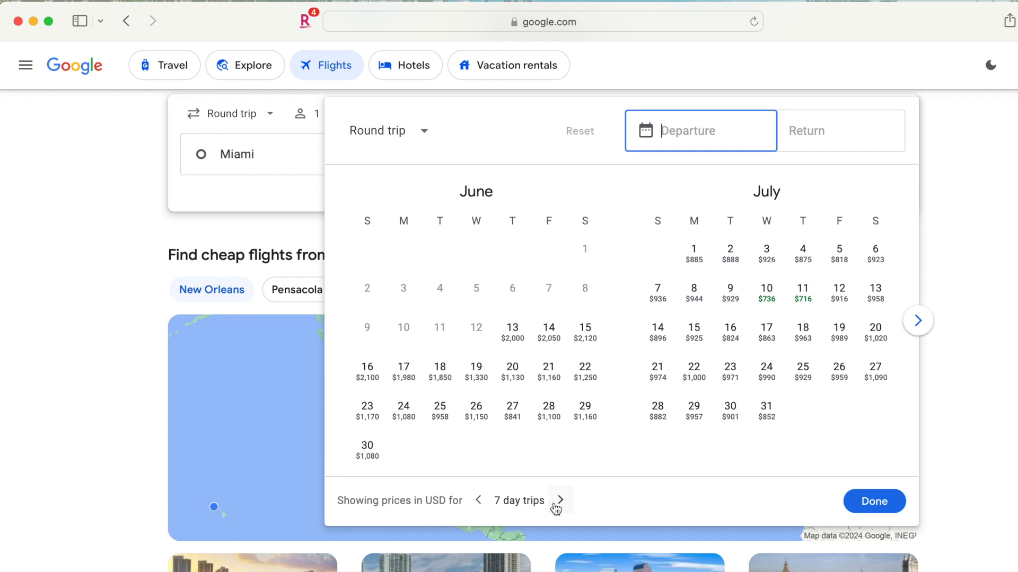
click(479, 502)
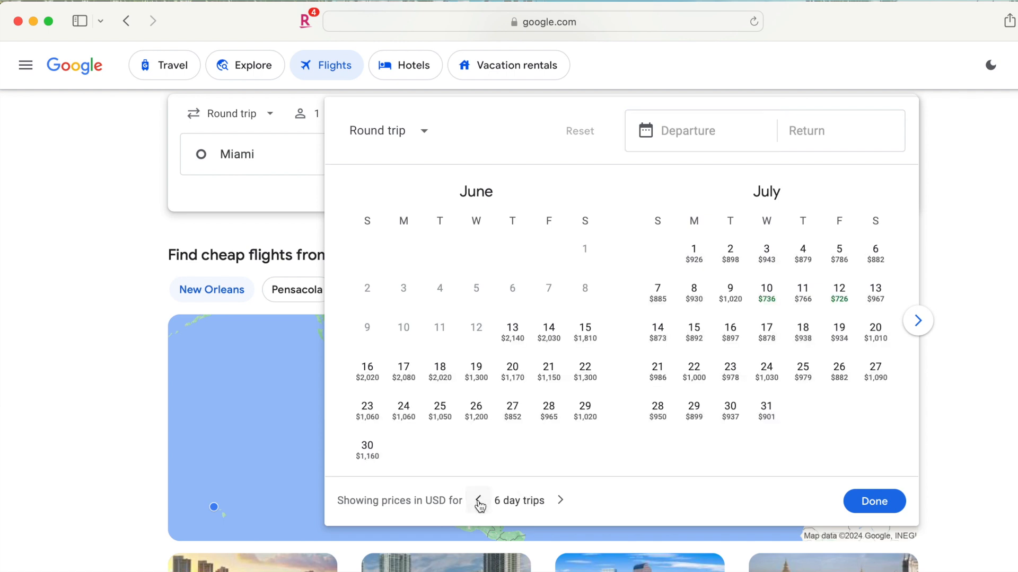
click(554, 503)
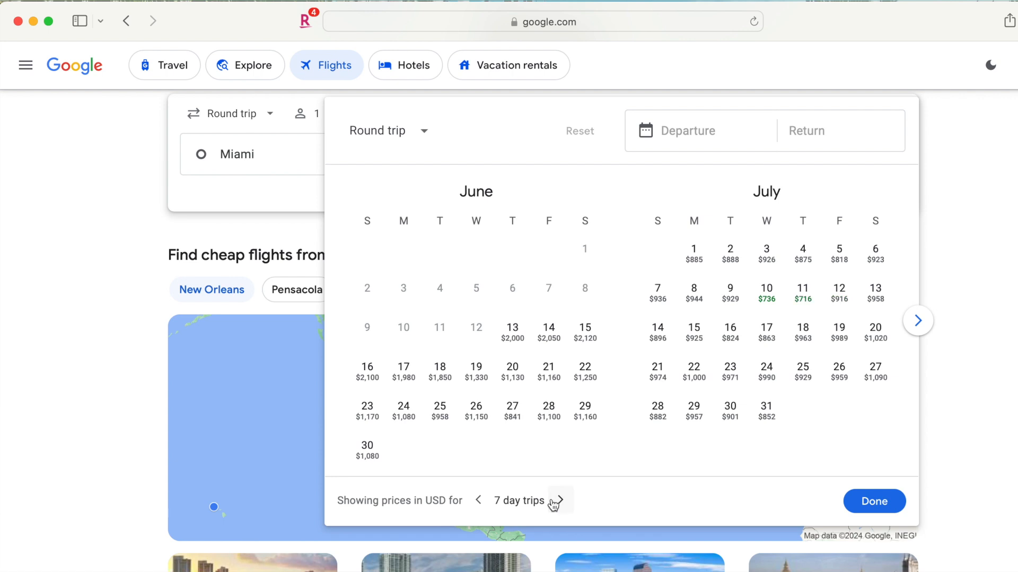
click(554, 503)
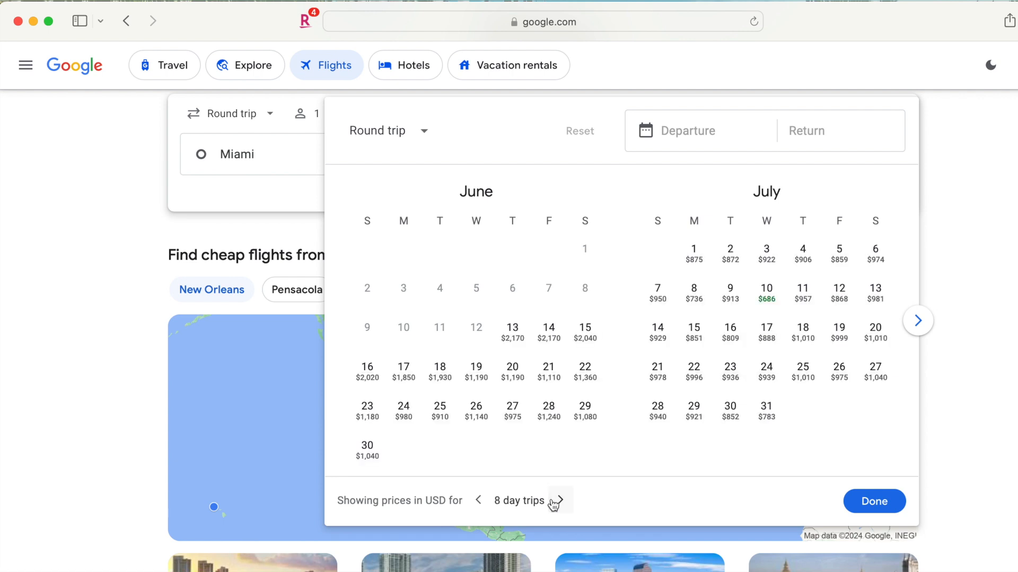
click(479, 501)
click(479, 501)
click(479, 500)
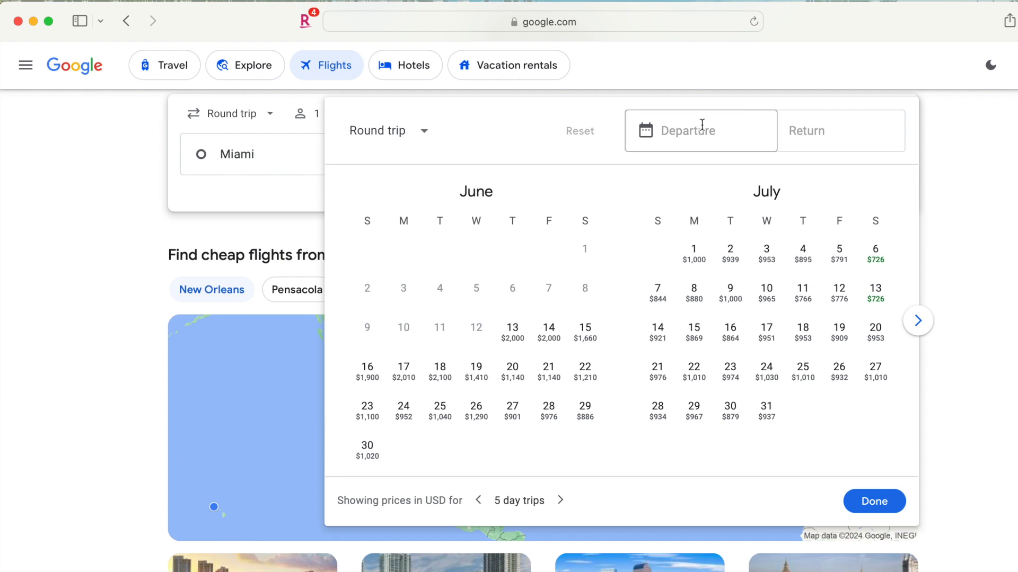
Set the departure to Sunday, September 1 and the return to Saturday, September 7, and search for flights.
click(912, 319)
click(909, 319)
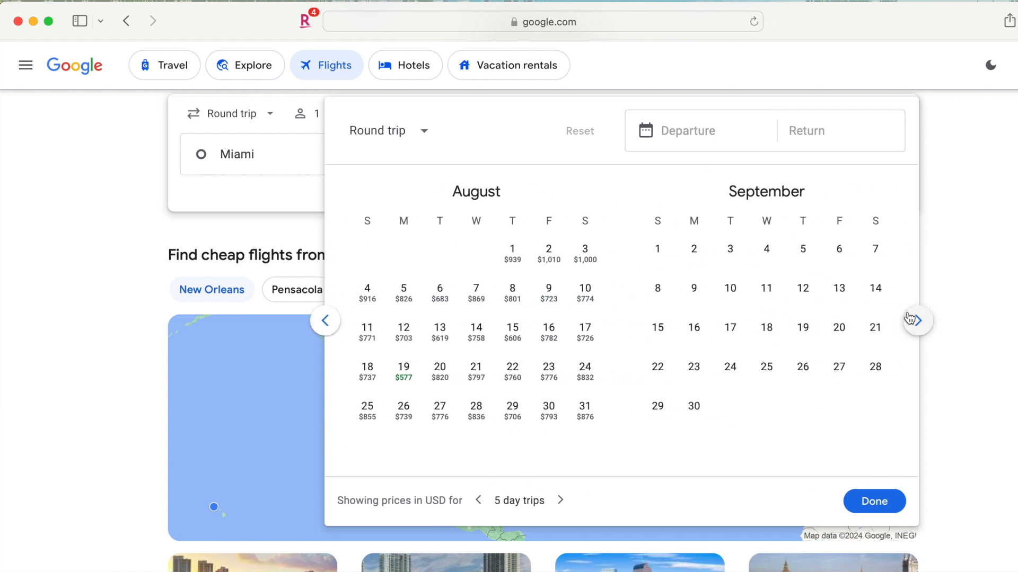
click(916, 325)
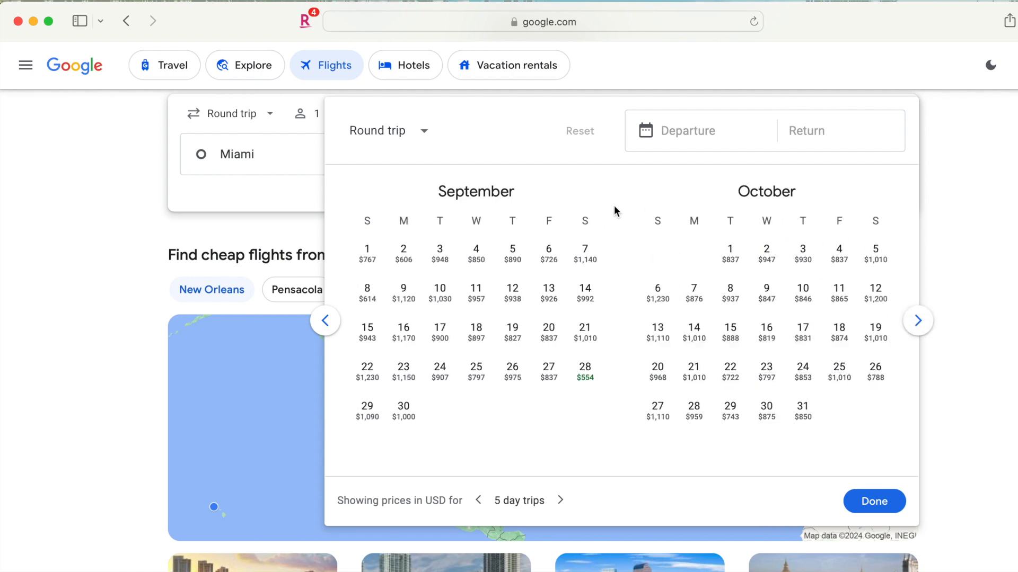
click(369, 256)
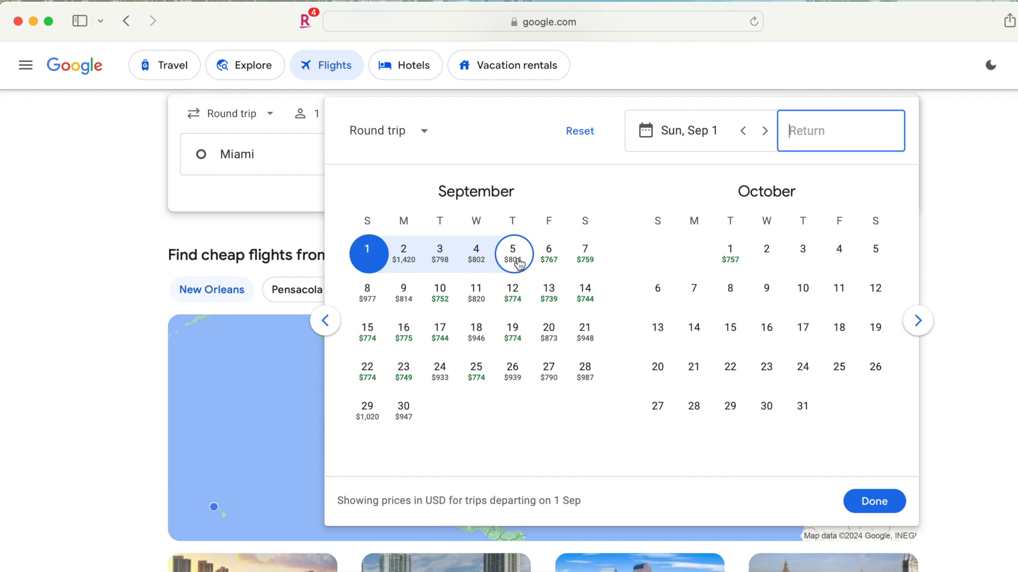
click(592, 254)
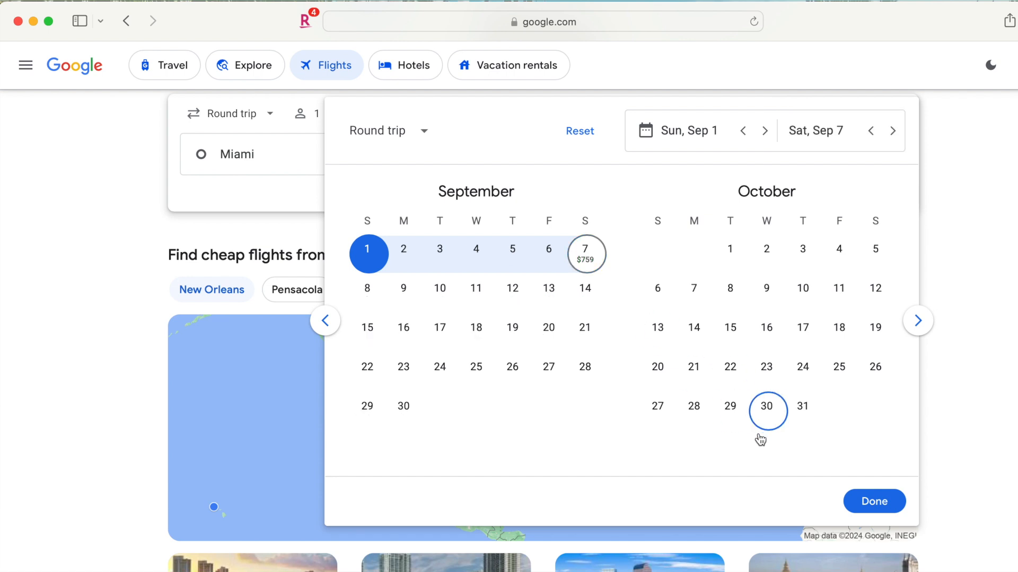
click(860, 501)
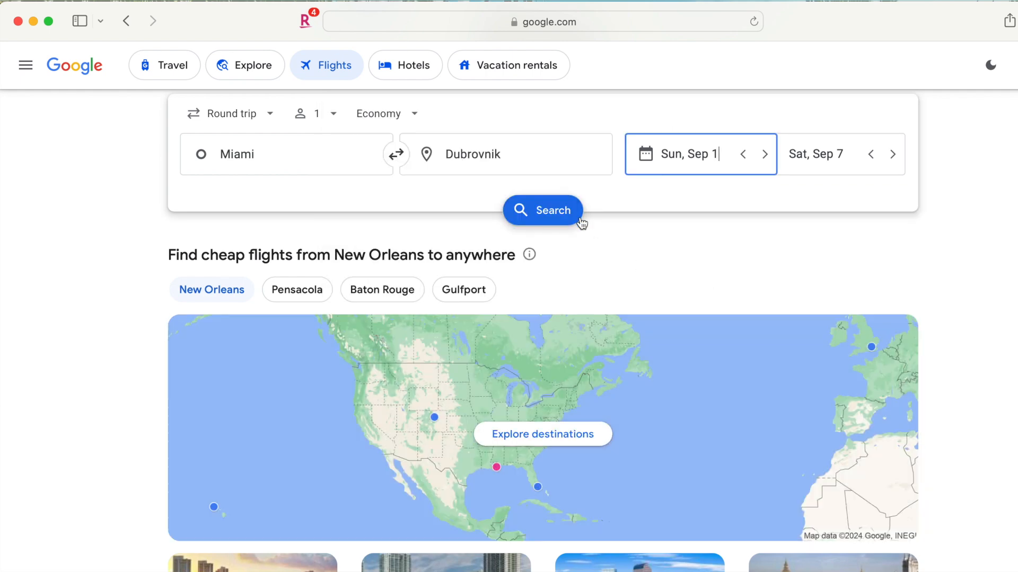
click(565, 219)
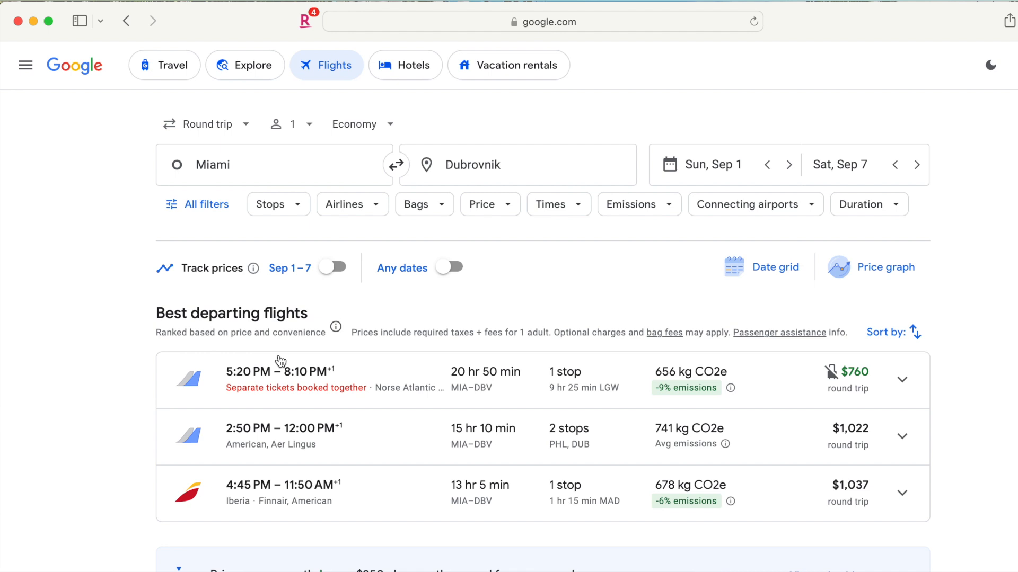
Read the explanation of how the best departing flights are ranked and close it.
scroll(92, 380, down, 3)
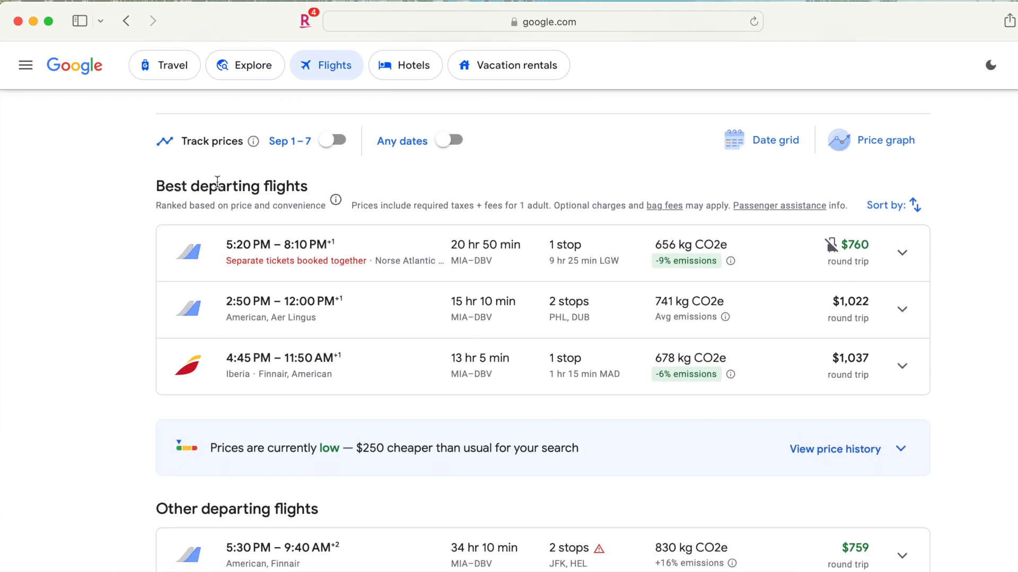
click(336, 201)
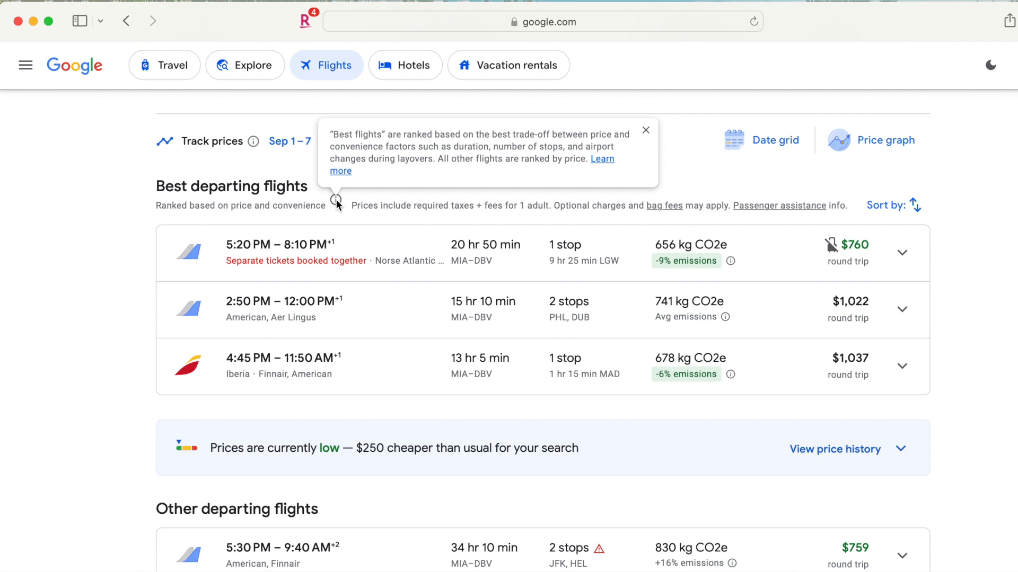
click(648, 130)
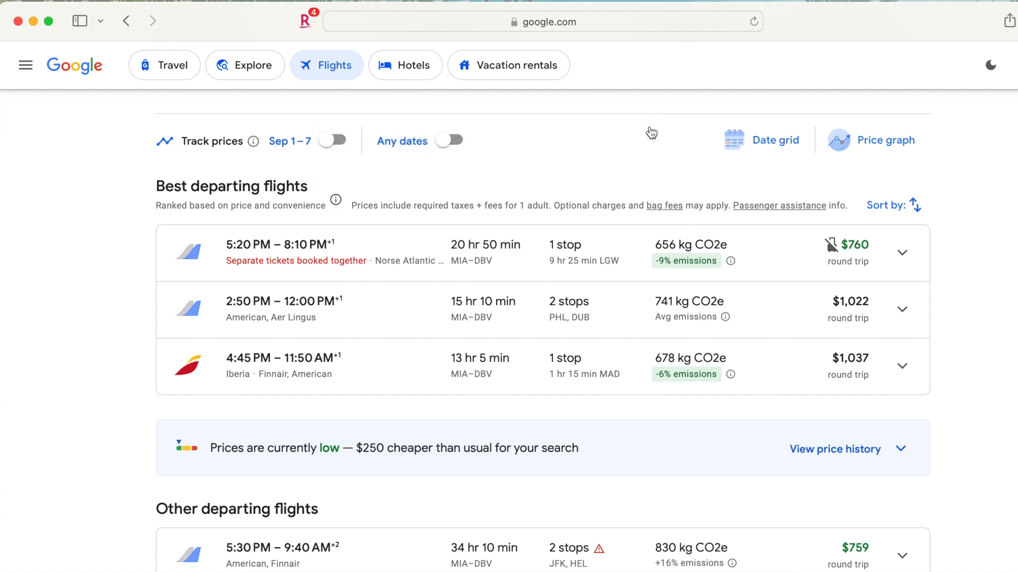
Sort the departing flights by price and look through the resulting list.
click(915, 205)
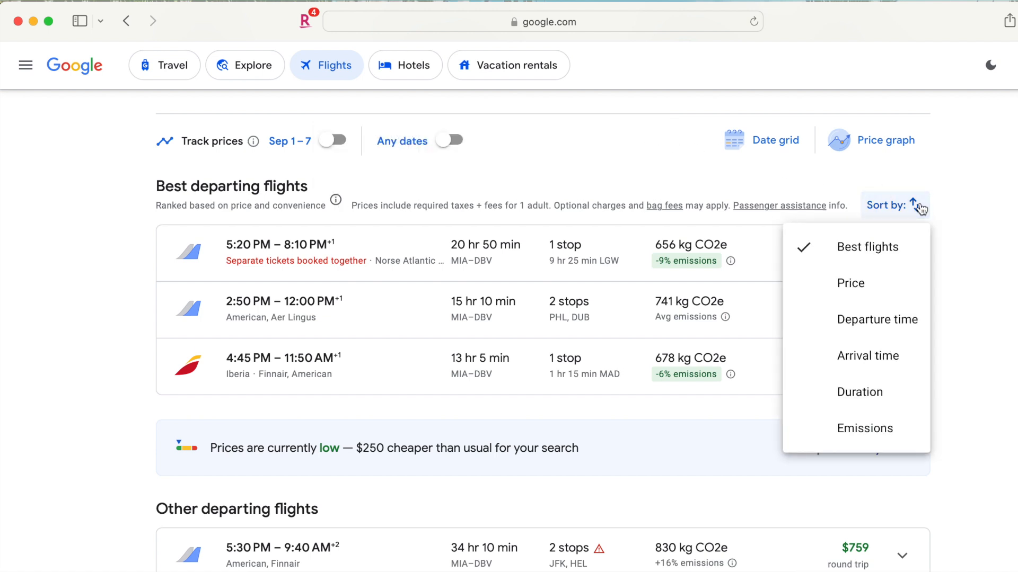
click(854, 284)
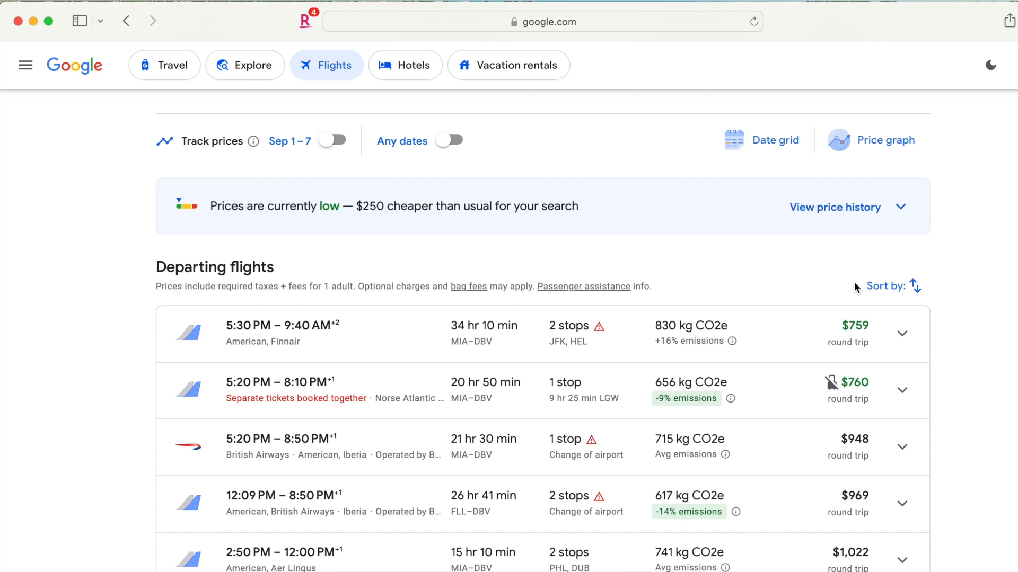
scroll(978, 339, down, 3)
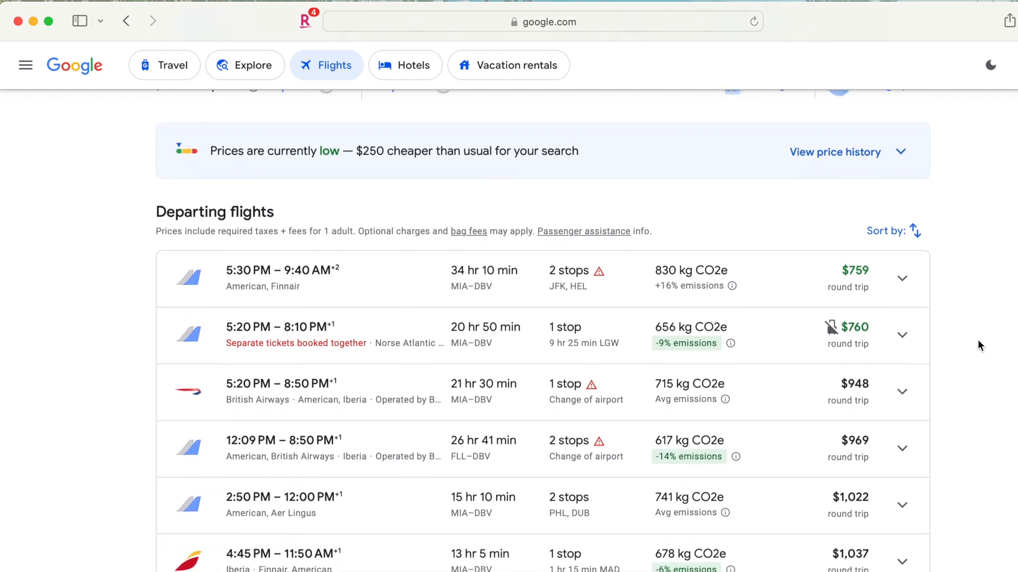
scroll(977, 342, down, 1)
scroll(977, 339, down, 1)
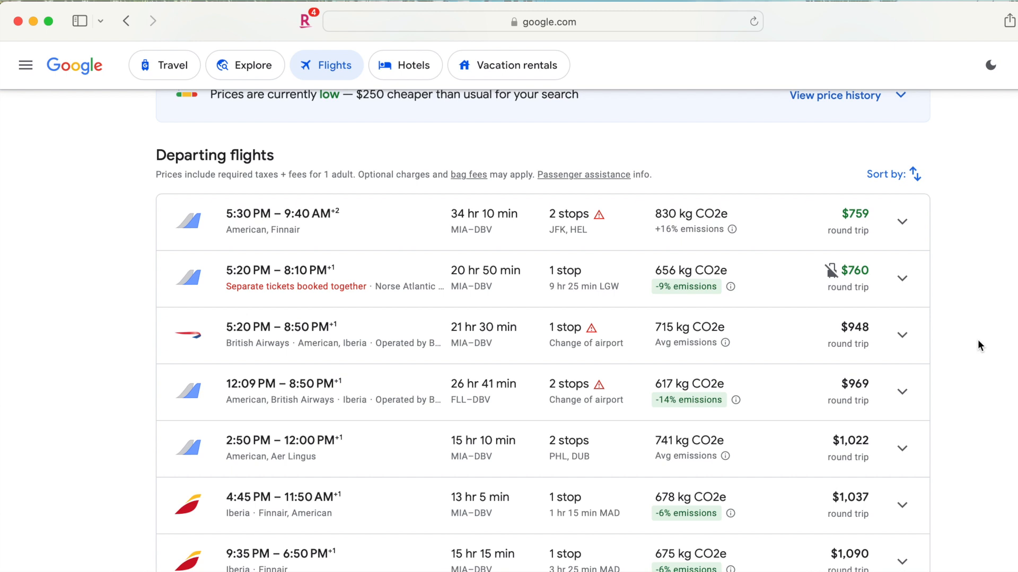
scroll(978, 341, down, 2)
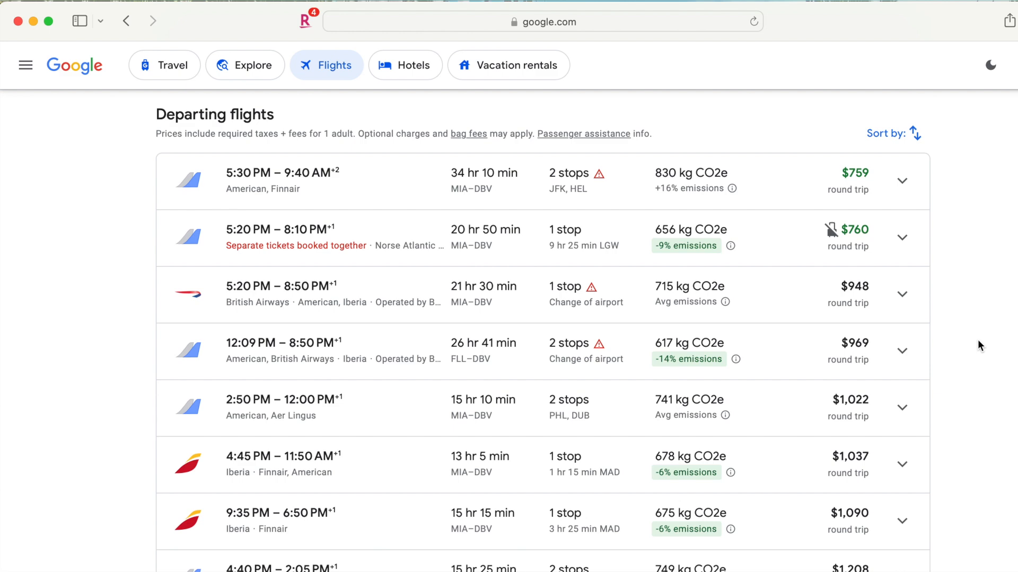
Expand the first American and Finnair departing flight and review its legs and layovers through to Dubrovnik.
click(906, 183)
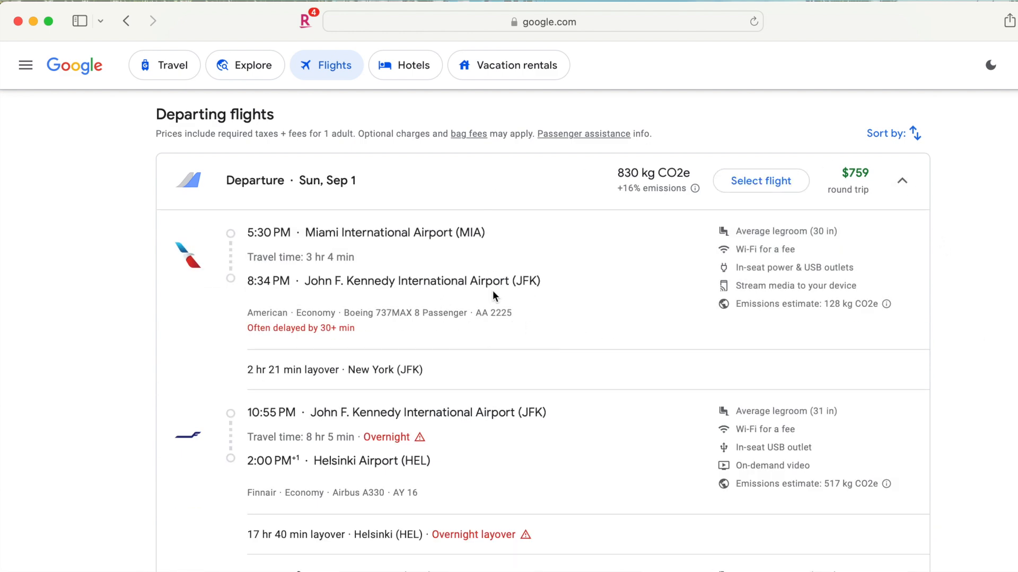
scroll(582, 393, down, 3)
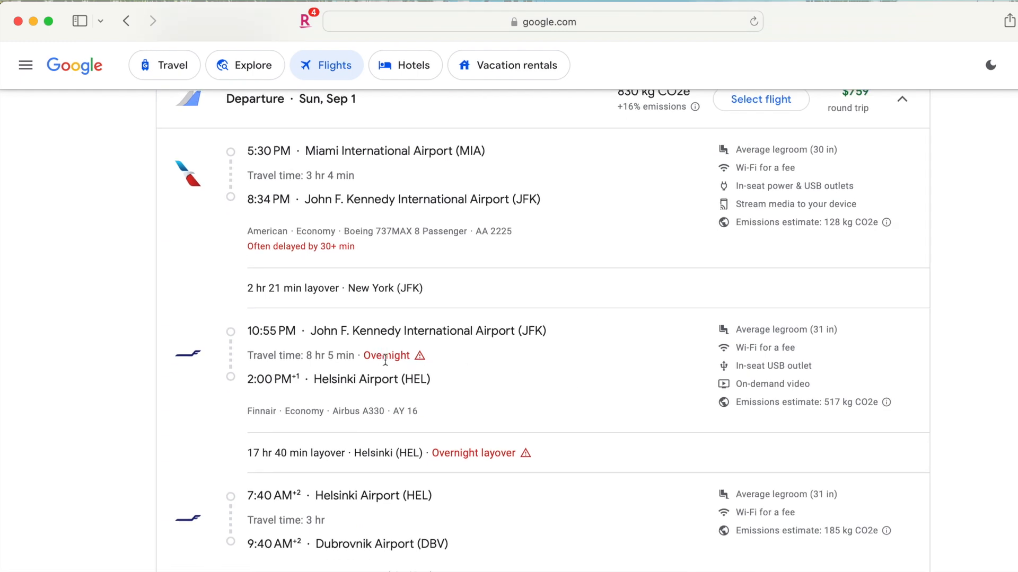
scroll(530, 383, down, 2)
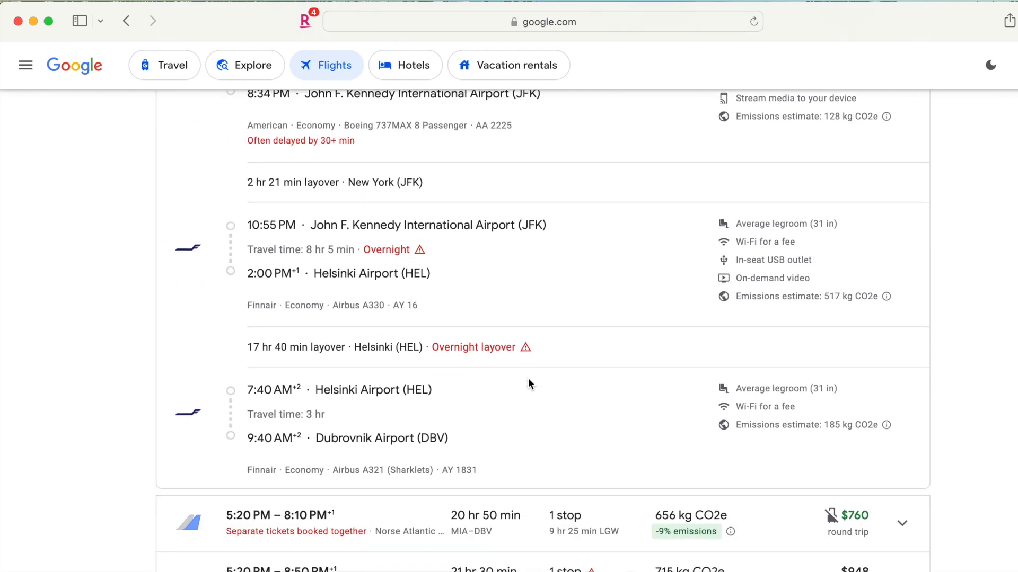
Collapse the first American and Finnair flight's details and look through the price-sorted list of departing flights.
scroll(530, 383, up, 3)
scroll(529, 383, up, 2)
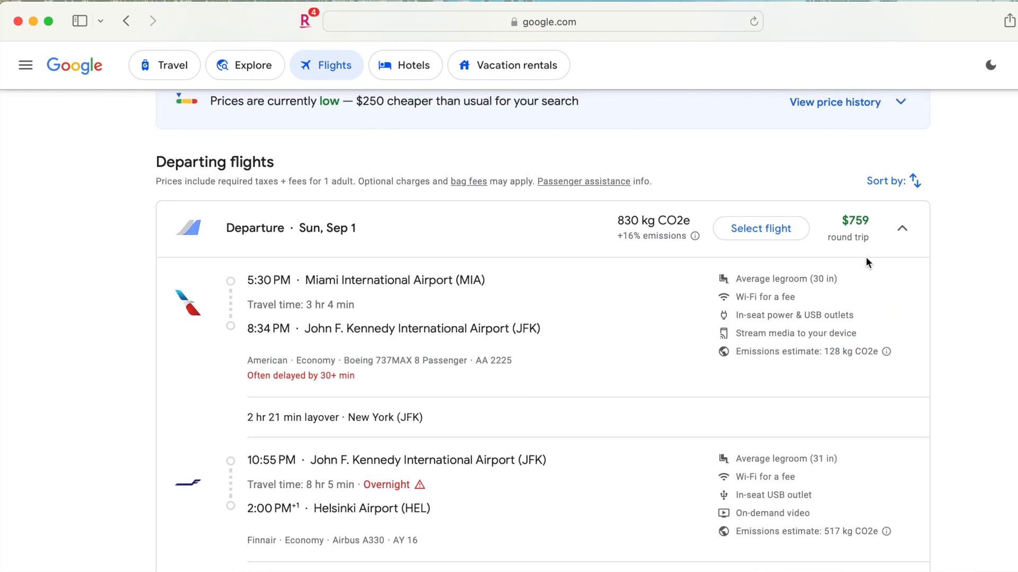
click(901, 229)
scroll(901, 236, down, 3)
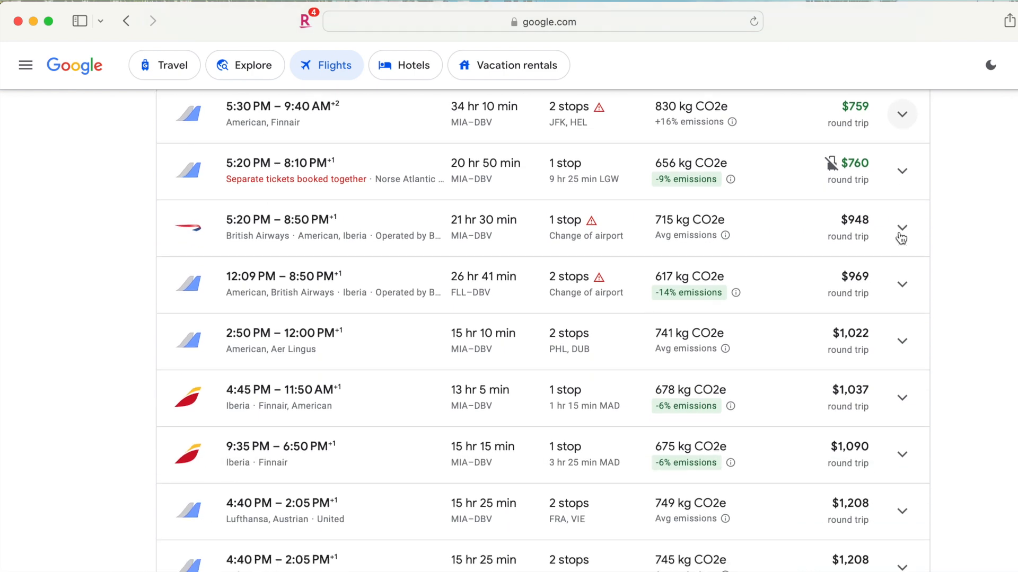
scroll(901, 238, down, 3)
scroll(901, 239, up, 2)
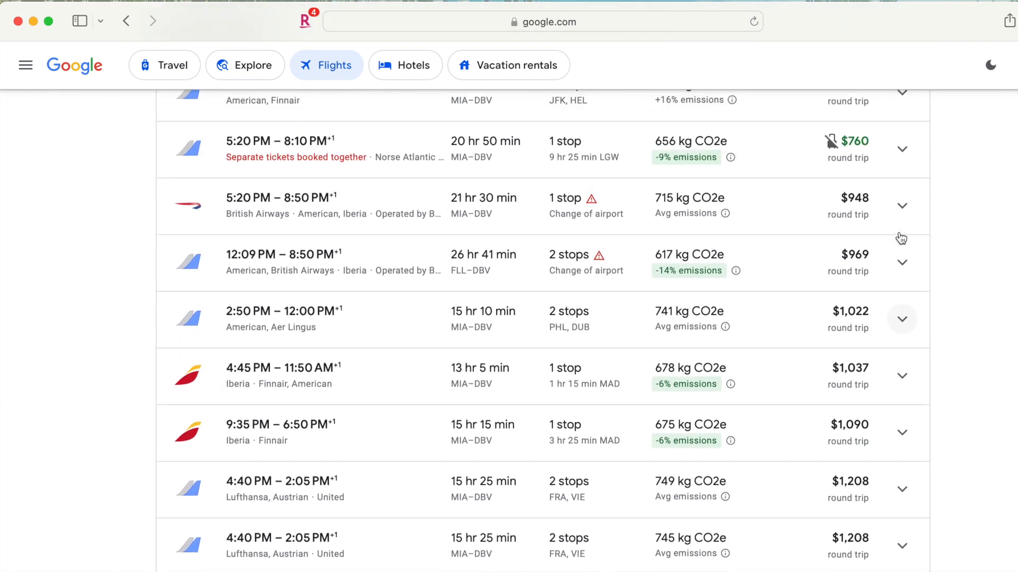
scroll(901, 238, up, 5)
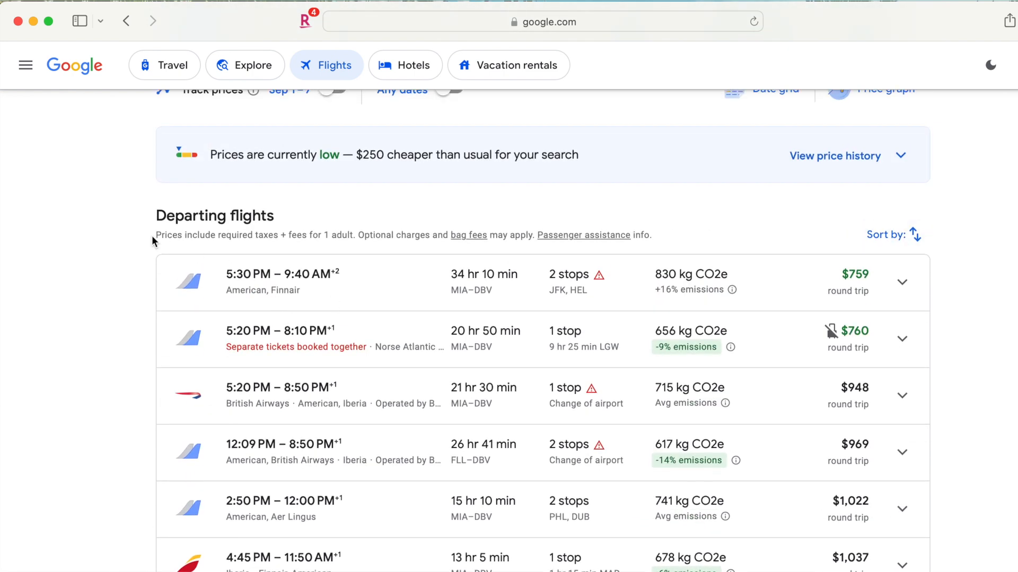
Read the note on included taxes, fees and bag charges, and highlight the "Separate tickets booked together" label on the Norse Atlantic flight.
drag(157, 240, 529, 232)
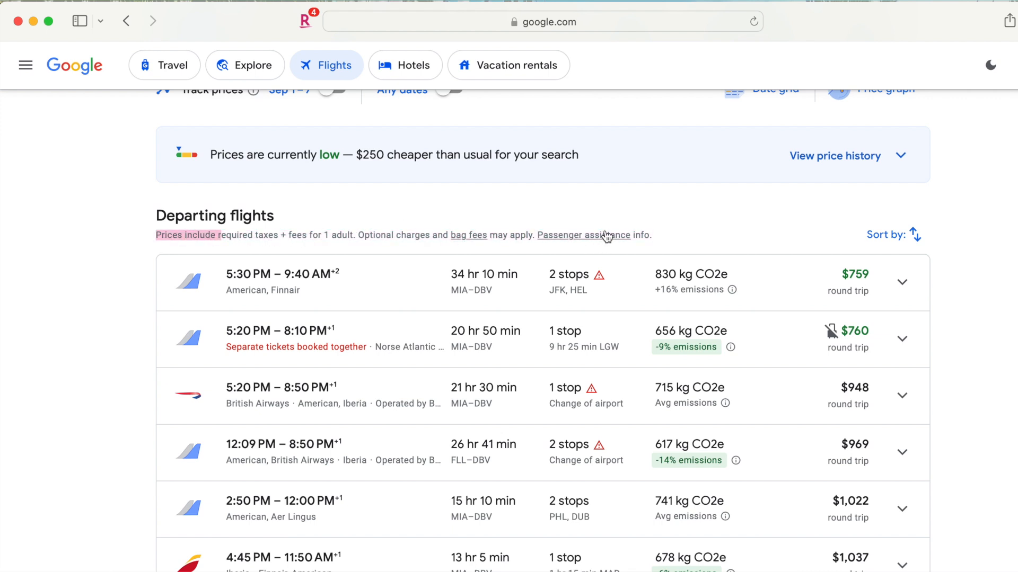
drag(607, 235, 652, 239)
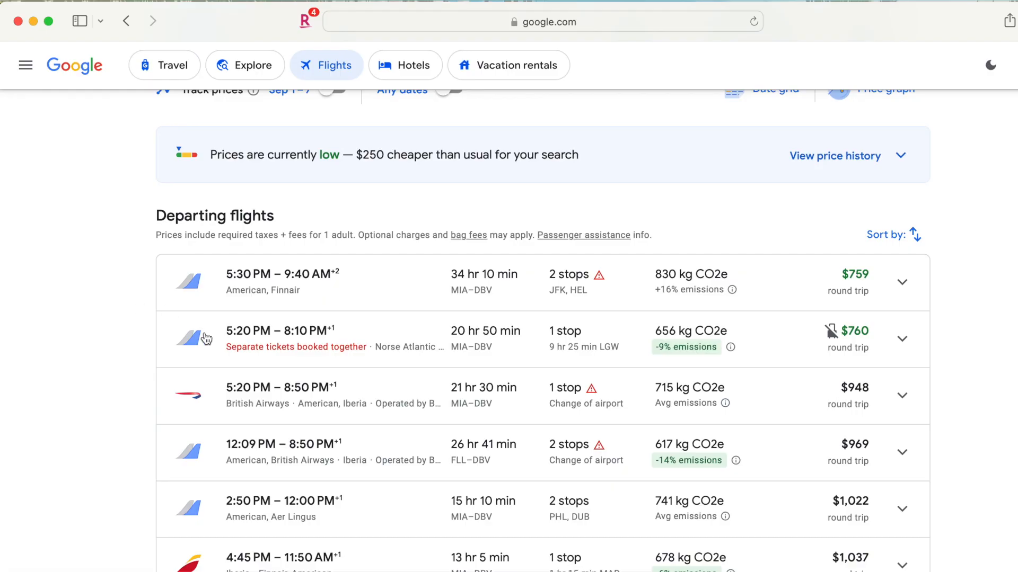
mouse_move(234, 351)
drag(234, 350, 370, 353)
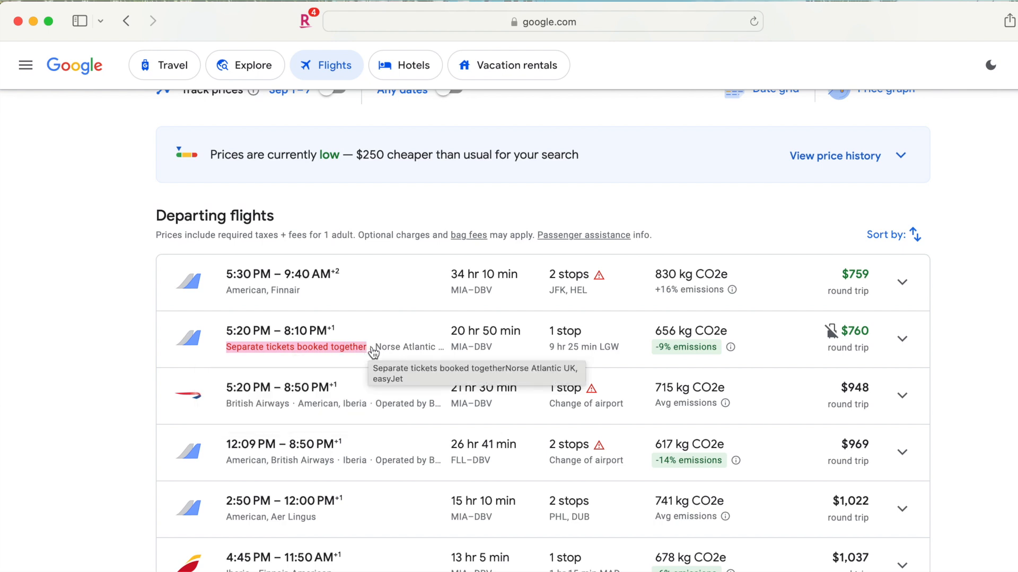
Select the 5:20 PM Norse Atlantic departure and review the legs and layover of the 10:45 AM return flight.
click(373, 351)
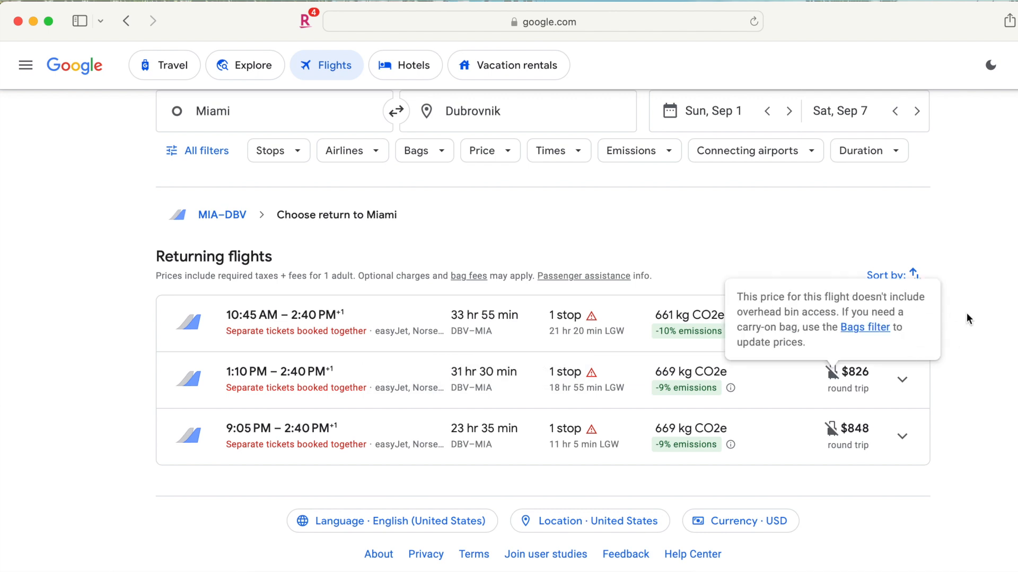
click(902, 323)
scroll(441, 360, down, 1)
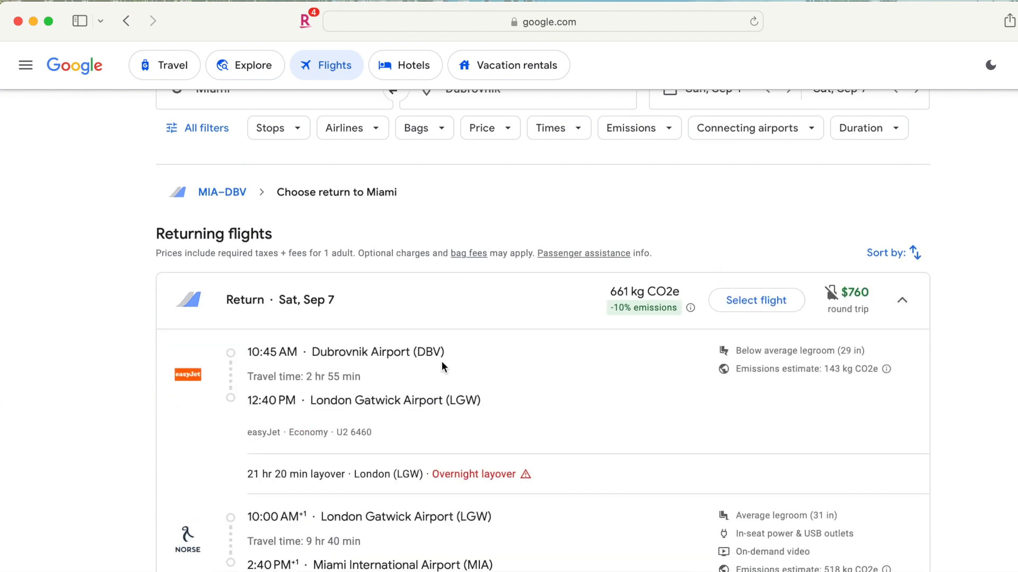
scroll(442, 362, down, 2)
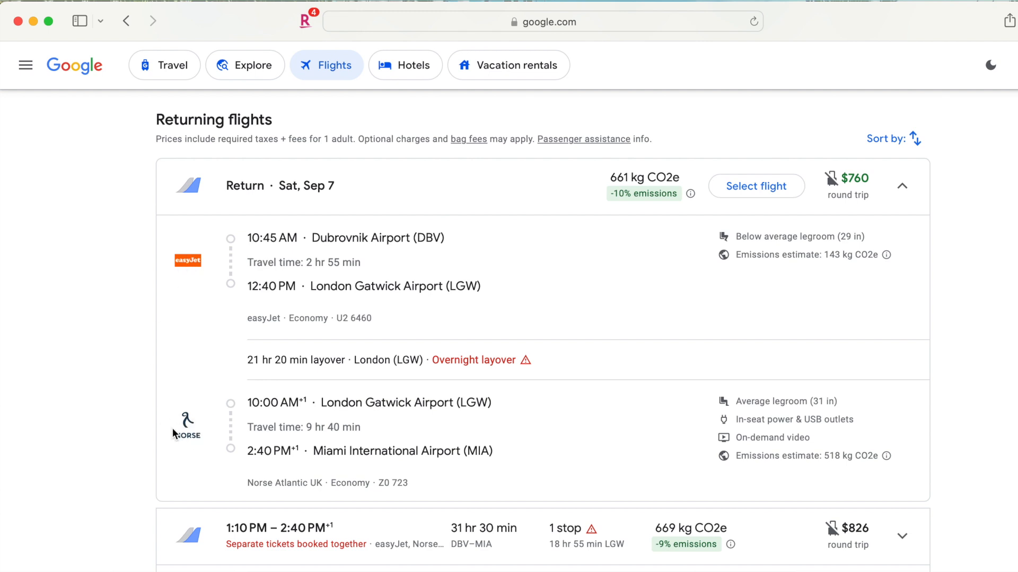
scroll(173, 428, down, 2)
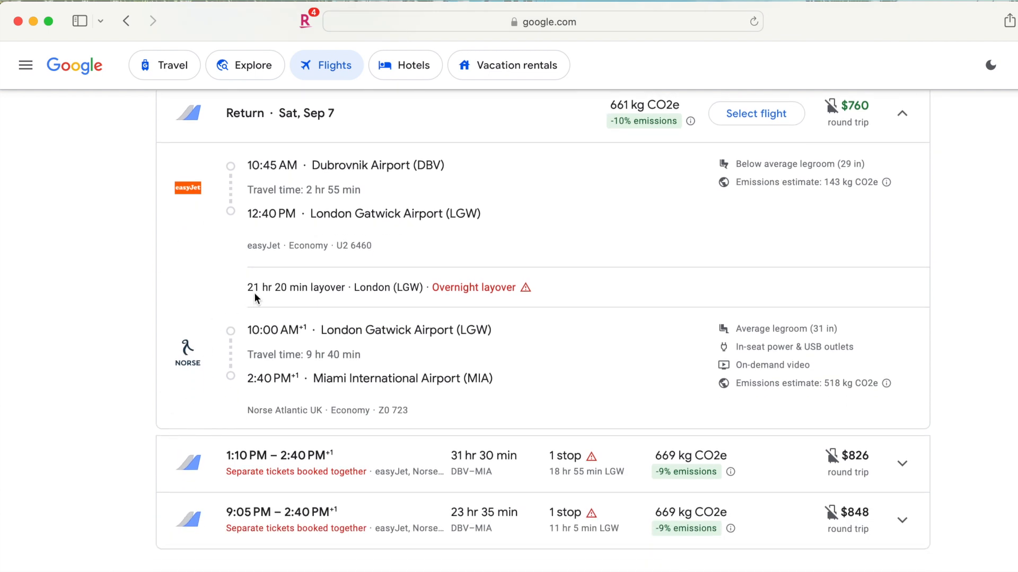
Expand the 1:10 PM easyJet and Norse return flight and review its legs and London Gatwick layover.
click(902, 463)
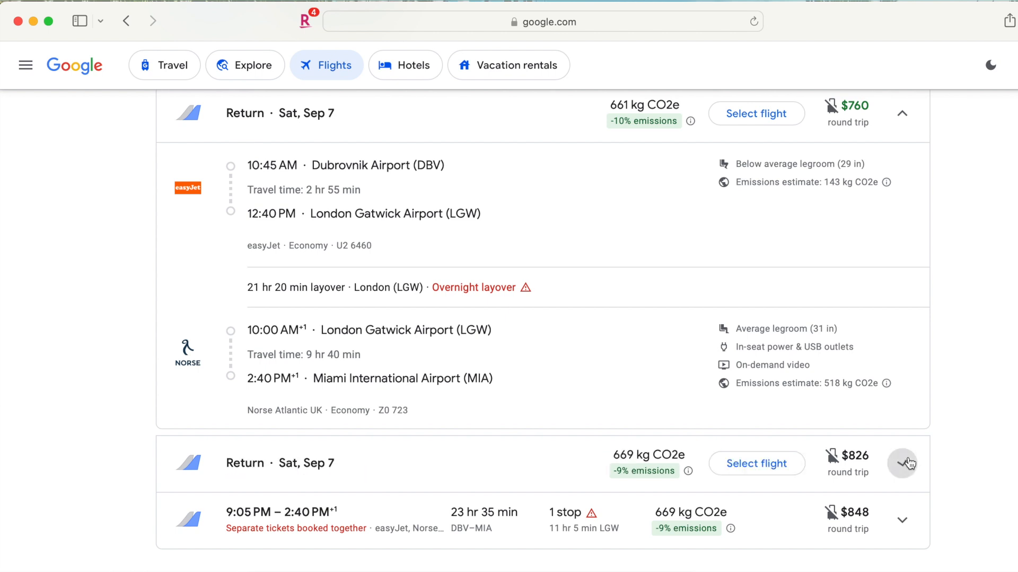
scroll(514, 476, down, 1)
scroll(514, 476, down, 5)
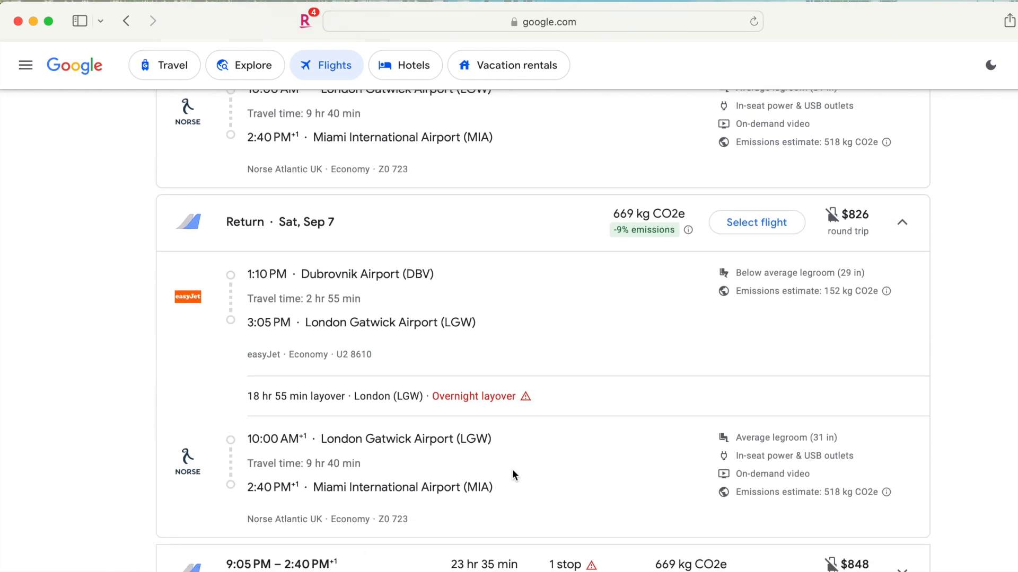
scroll(486, 392, down, 3)
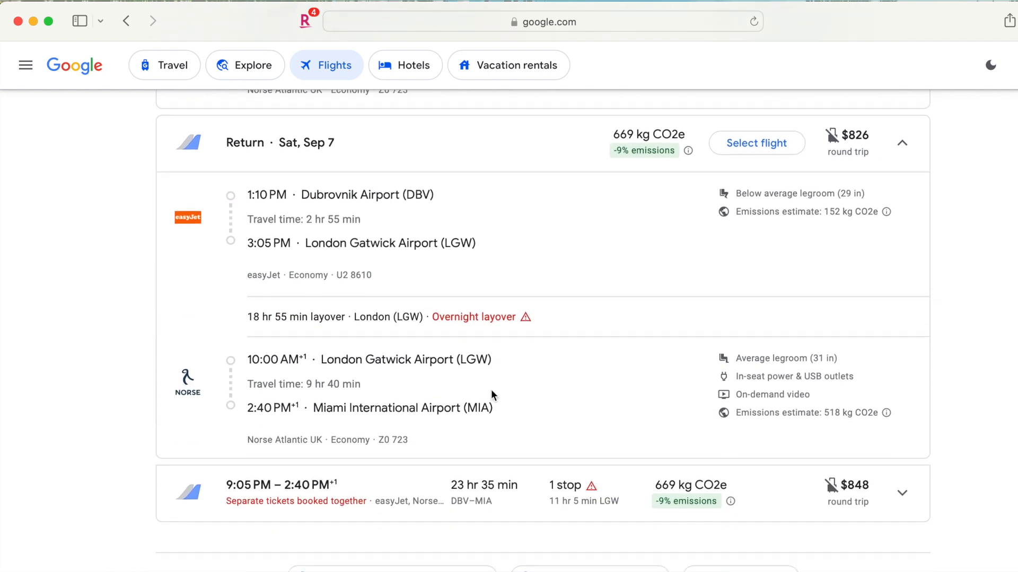
Return to the departing flights and look through the options again.
click(127, 23)
scroll(139, 277, up, 4)
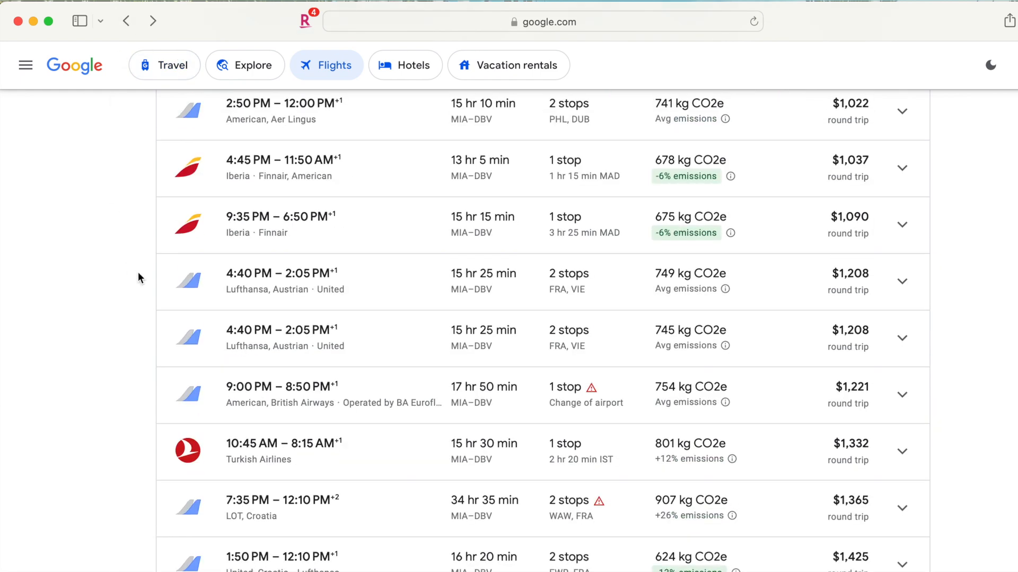
scroll(138, 278, up, 5)
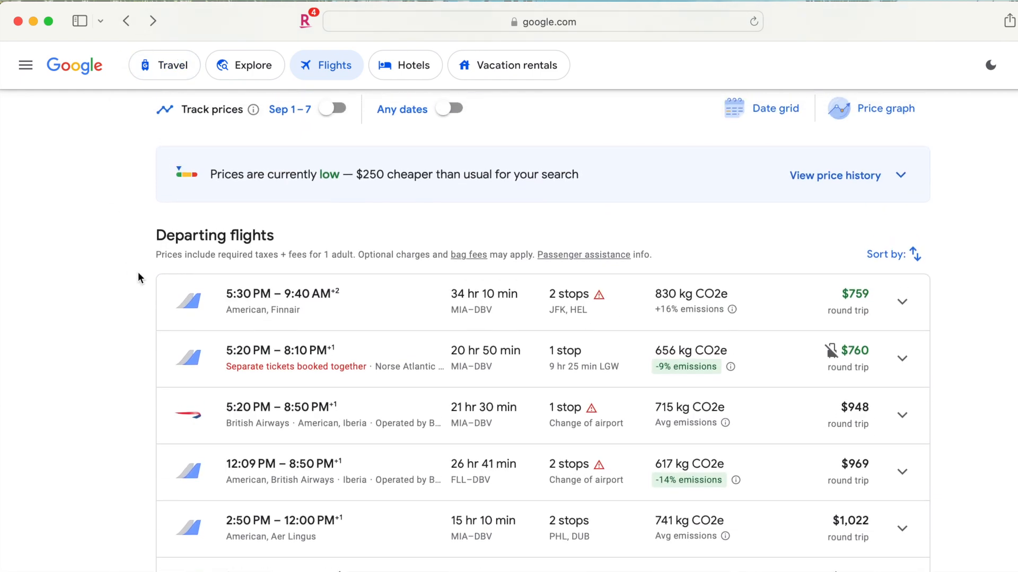
scroll(138, 277, down, 1)
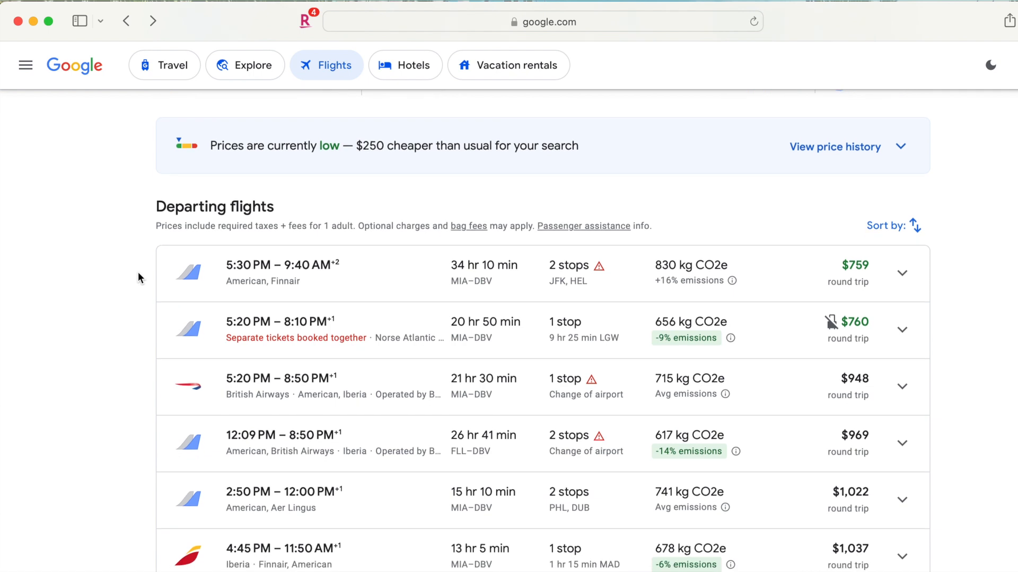
scroll(1015, 293, down, 4)
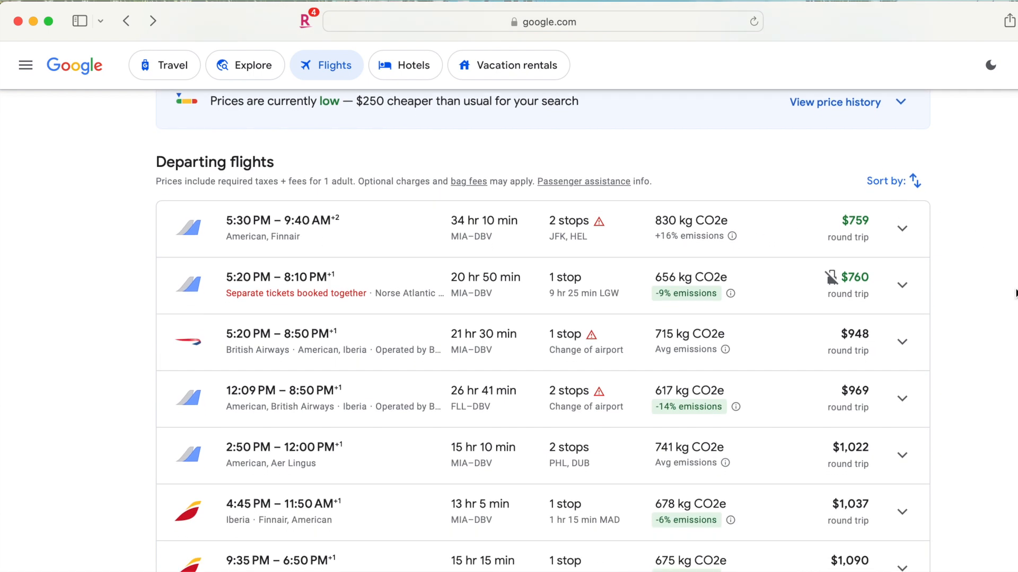
scroll(1014, 293, down, 1)
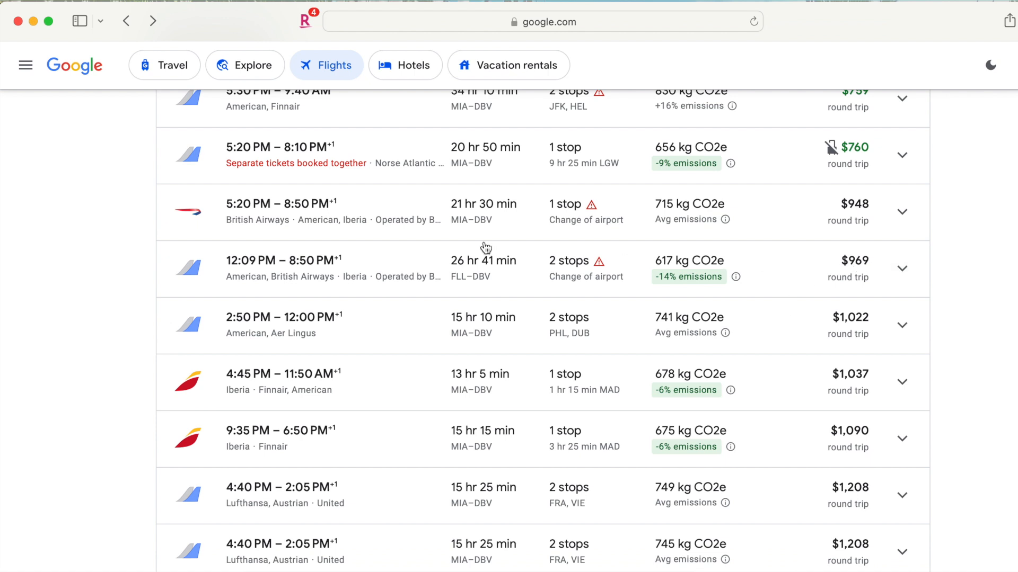
Select the 12:09 PM departure from Fort Lauderdale and the 12:15 PM United return flight.
click(391, 268)
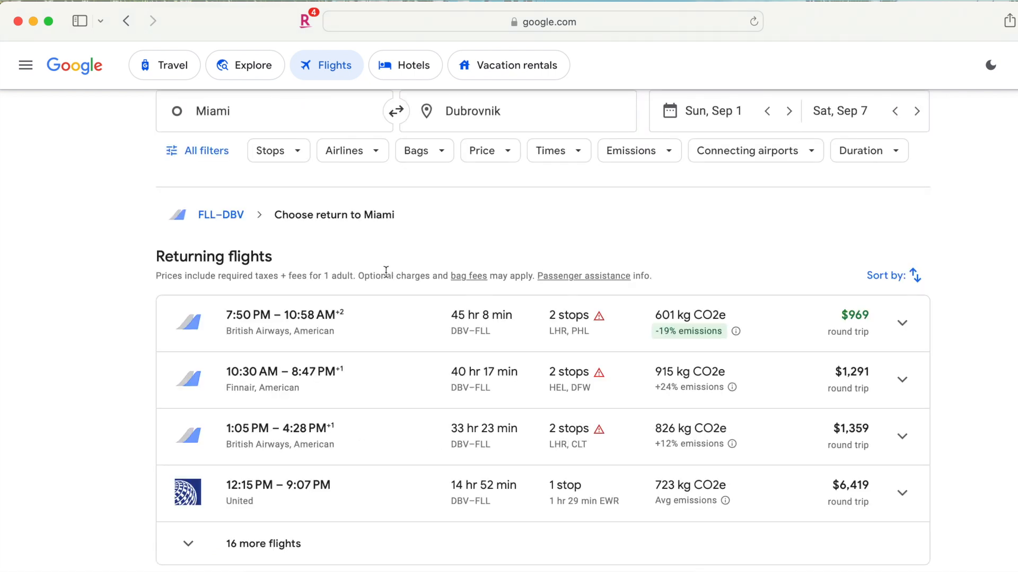
scroll(383, 391, down, 1)
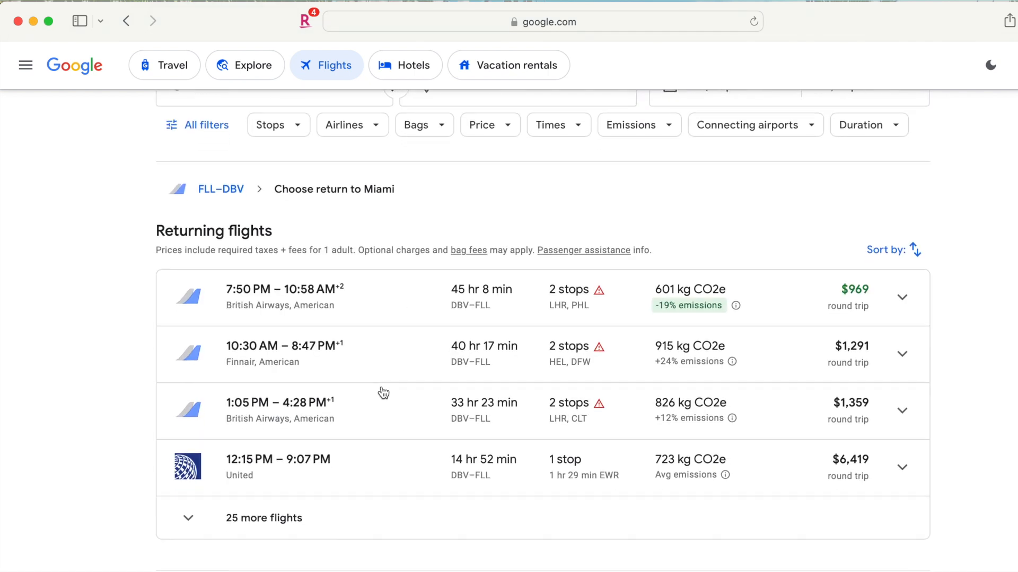
click(380, 453)
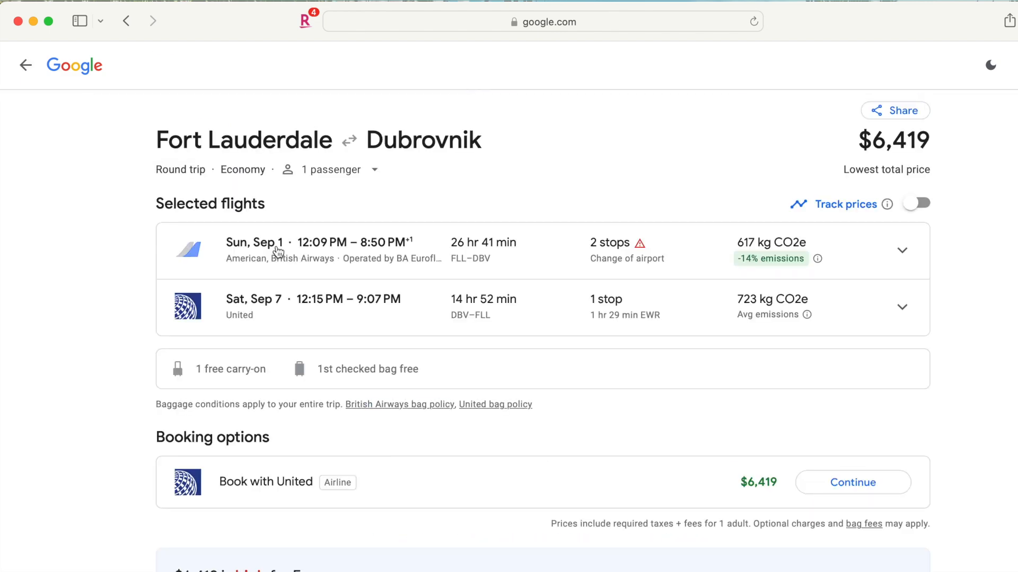
Expand the selected departing flight from Fort Lauderdale and review its legs, layovers and London airport transfer.
click(909, 262)
scroll(911, 262, down, 5)
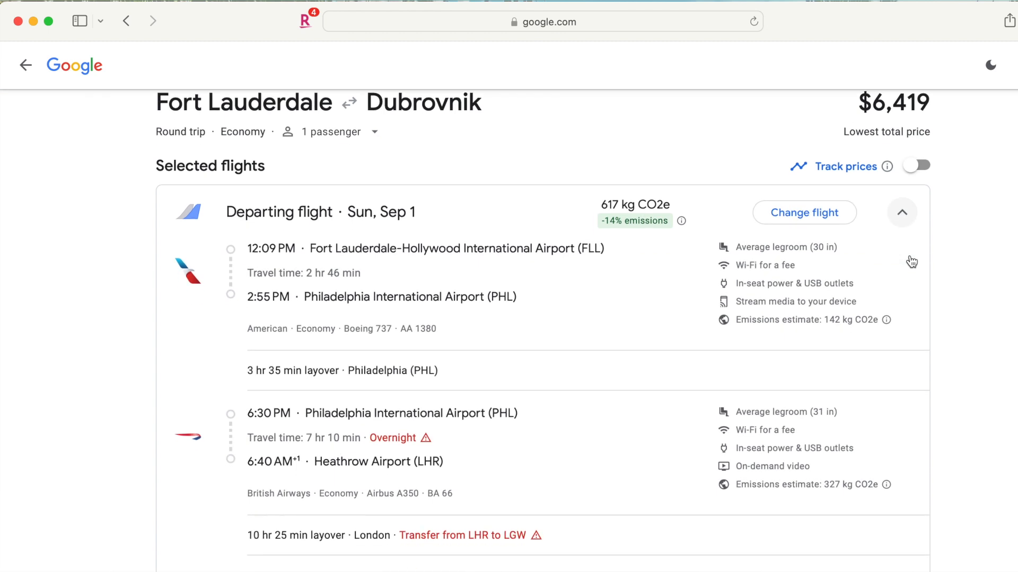
scroll(910, 257, down, 2)
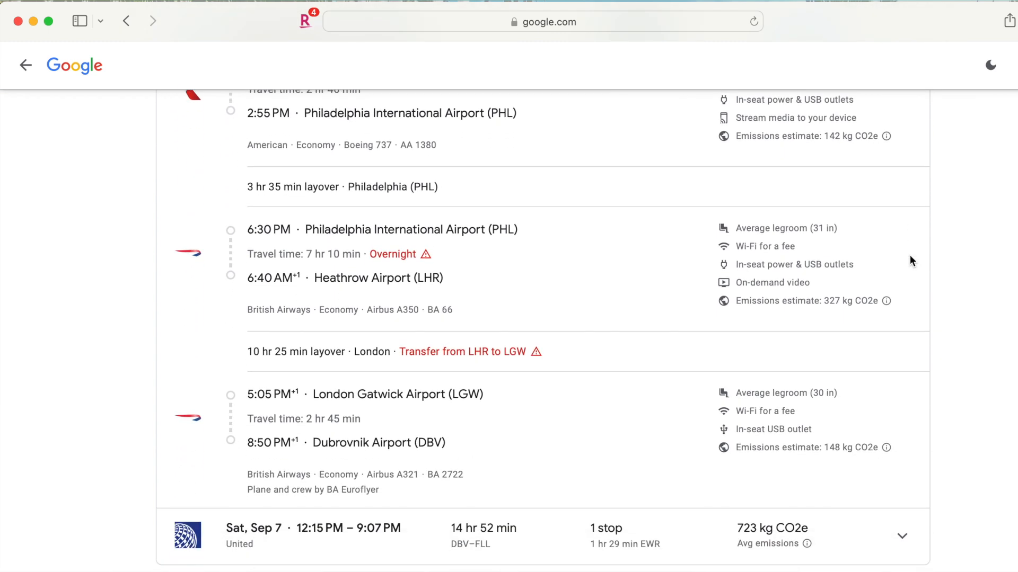
scroll(910, 257, up, 5)
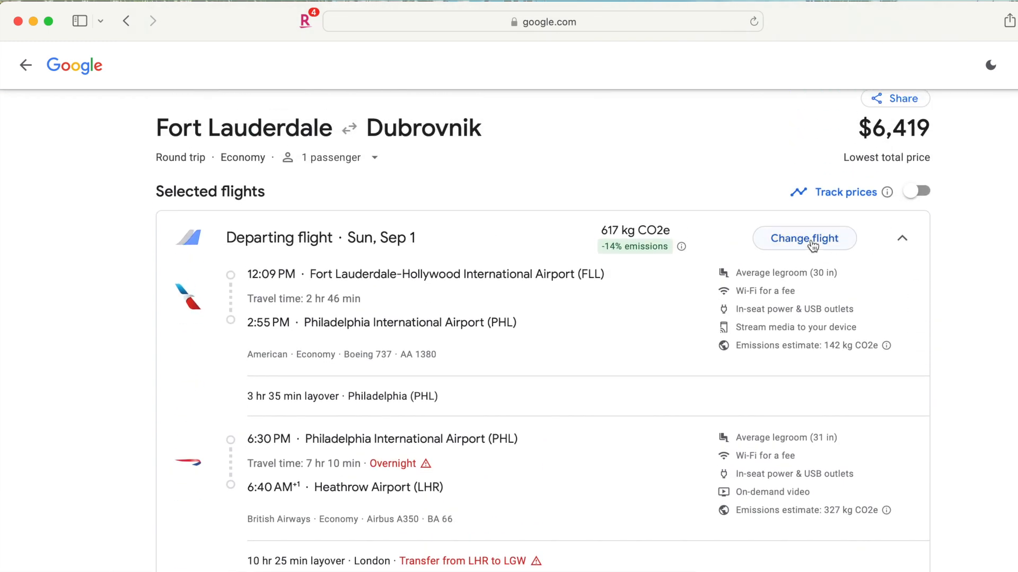
Change the departing flight to the 5:20 PM British Airways one from Miami and choose the 7:50 PM British Airways return.
click(809, 239)
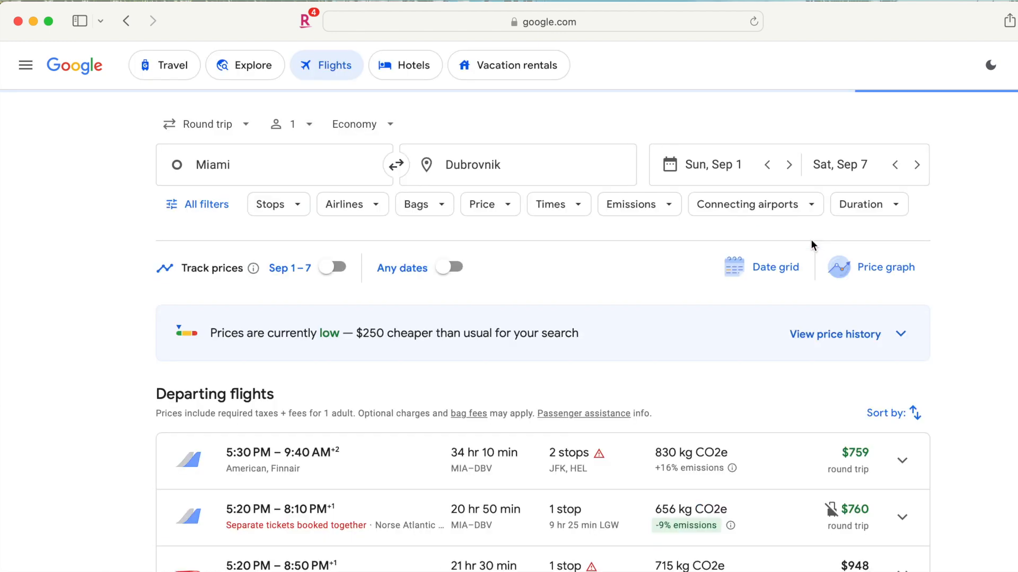
scroll(373, 419, down, 3)
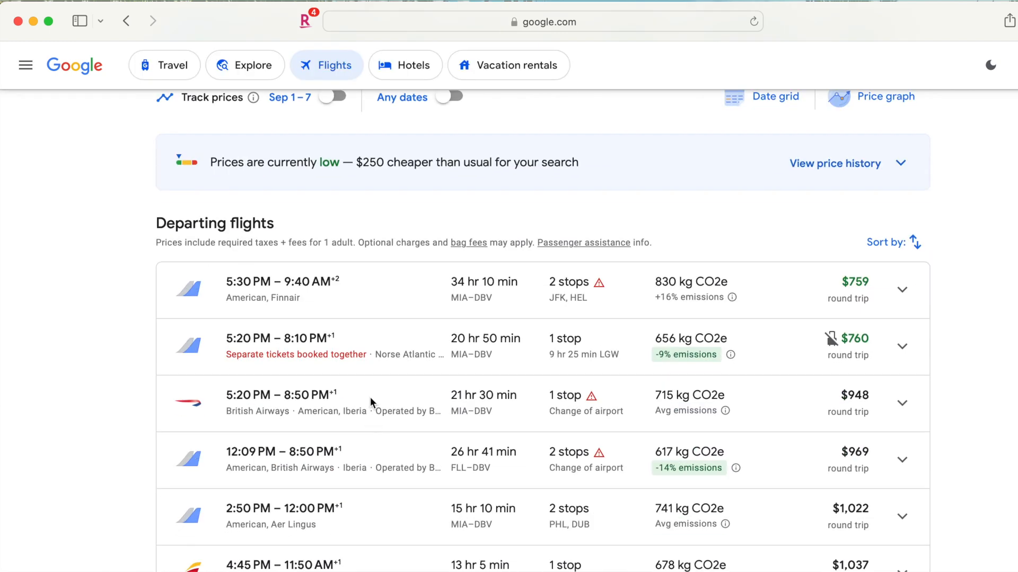
click(372, 404)
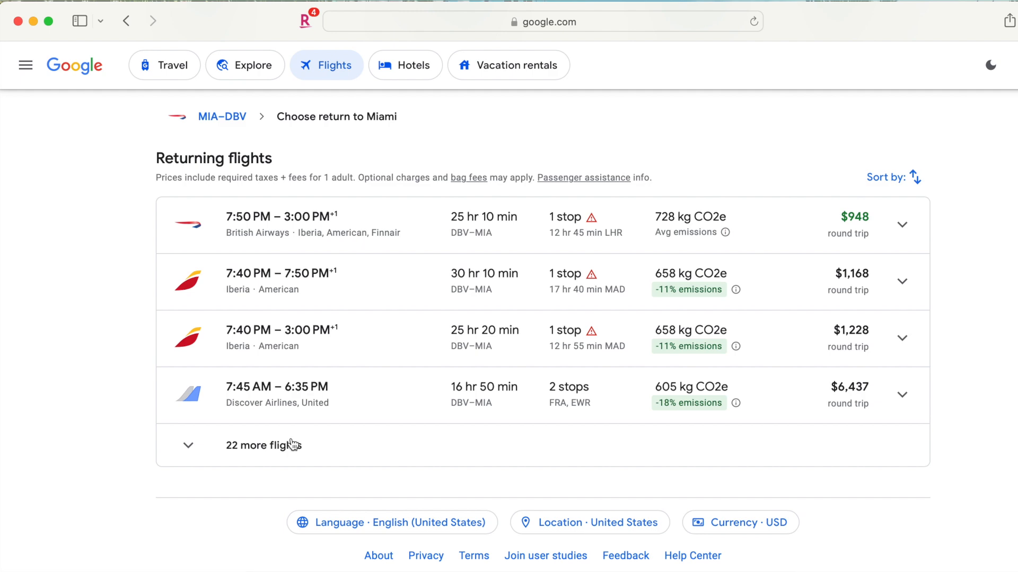
click(390, 219)
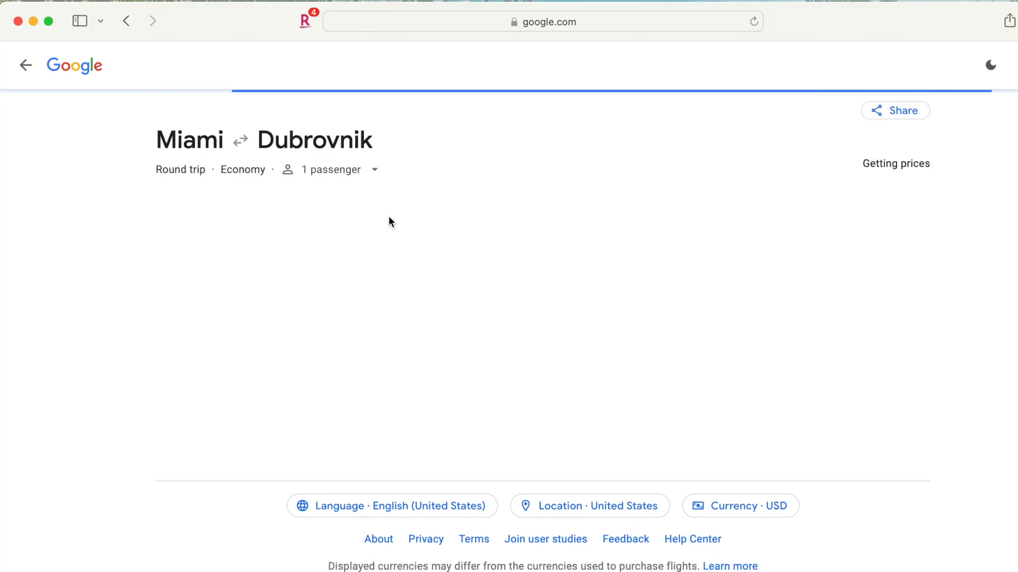
Compare the booking options and bag information for the selected trip, and highlight the headline rating its price against usual fares.
scroll(465, 344, down, 5)
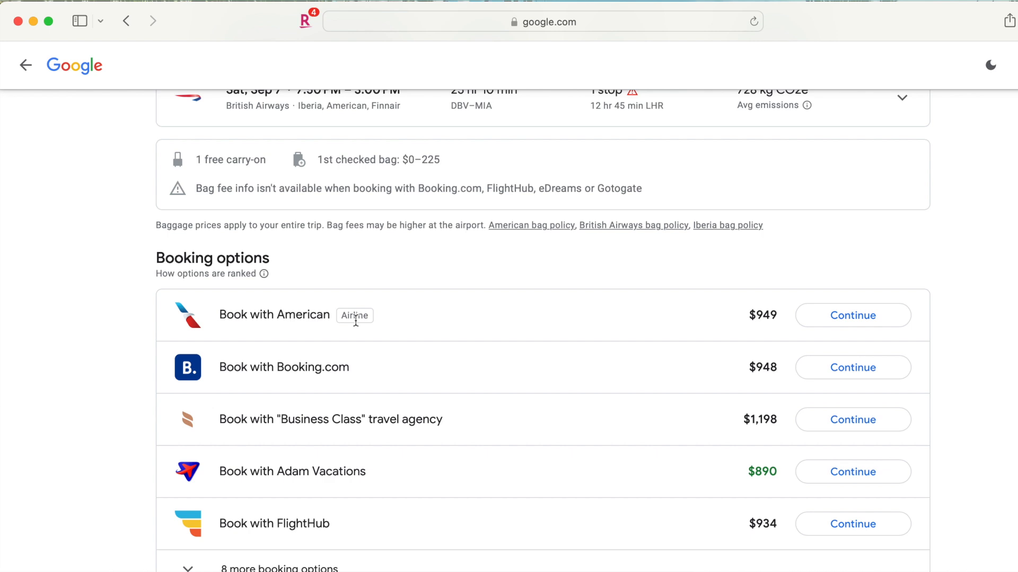
scroll(514, 326, up, 2)
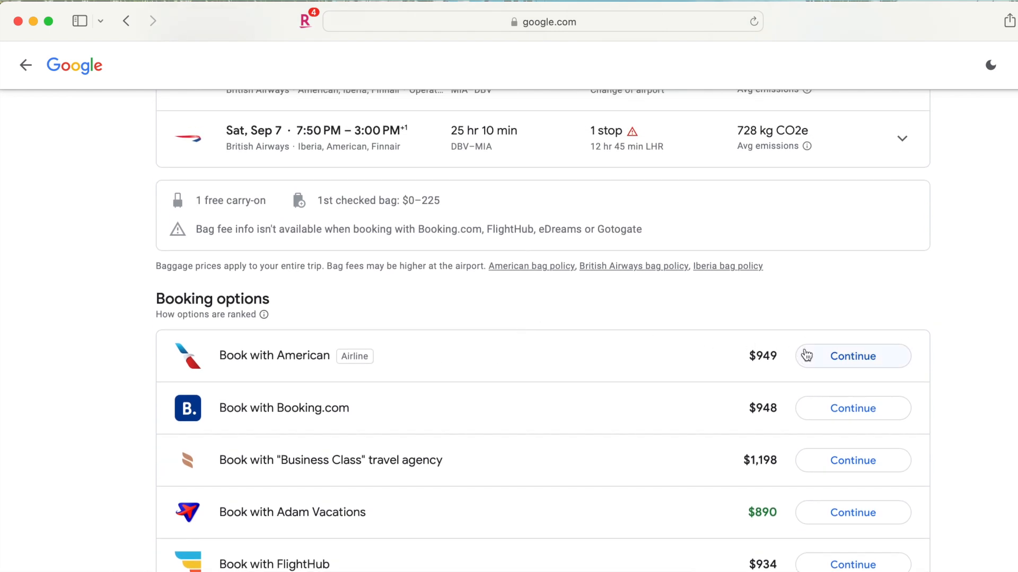
scroll(778, 296, down, 5)
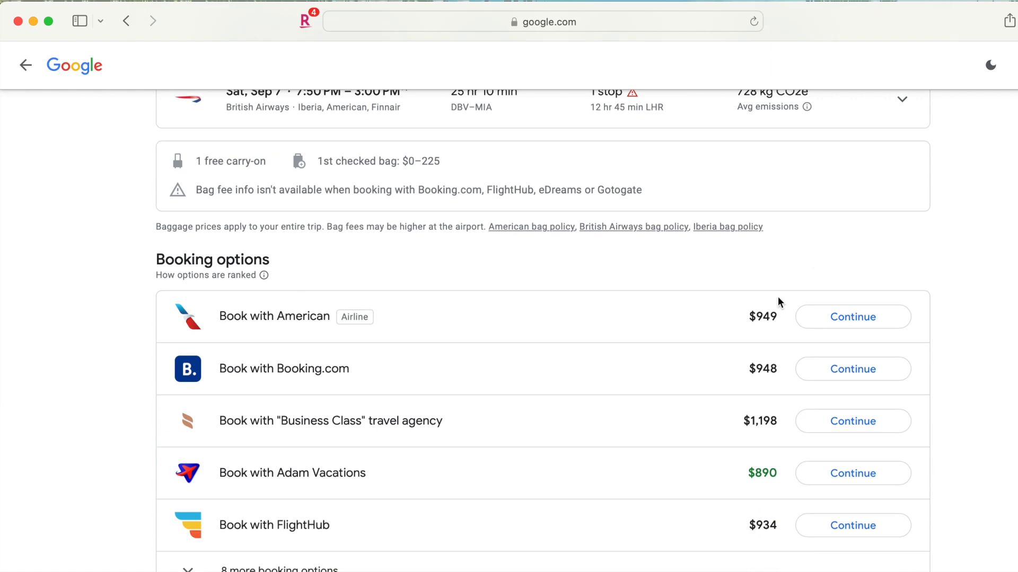
scroll(777, 296, down, 1)
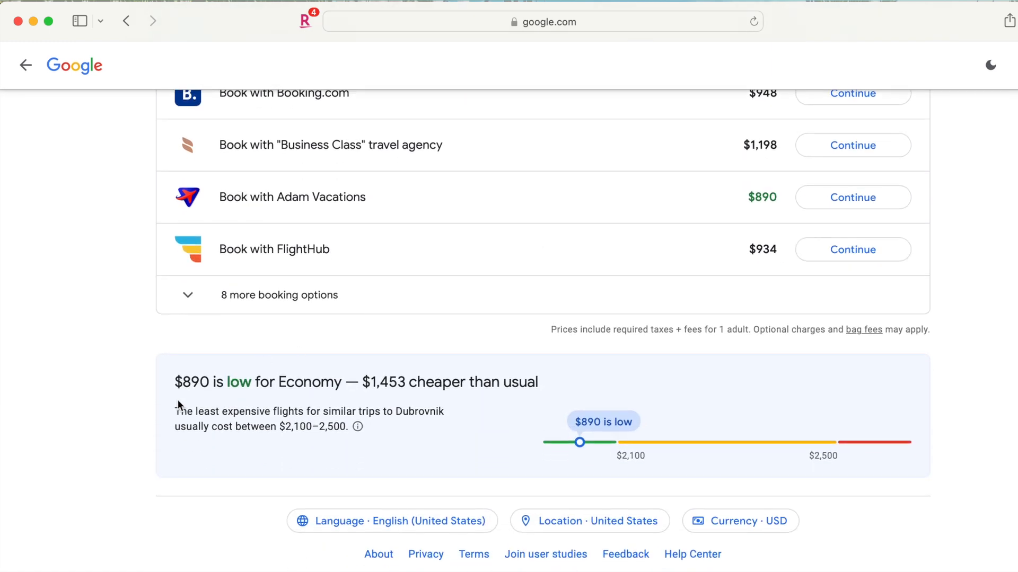
drag(179, 380, 551, 379)
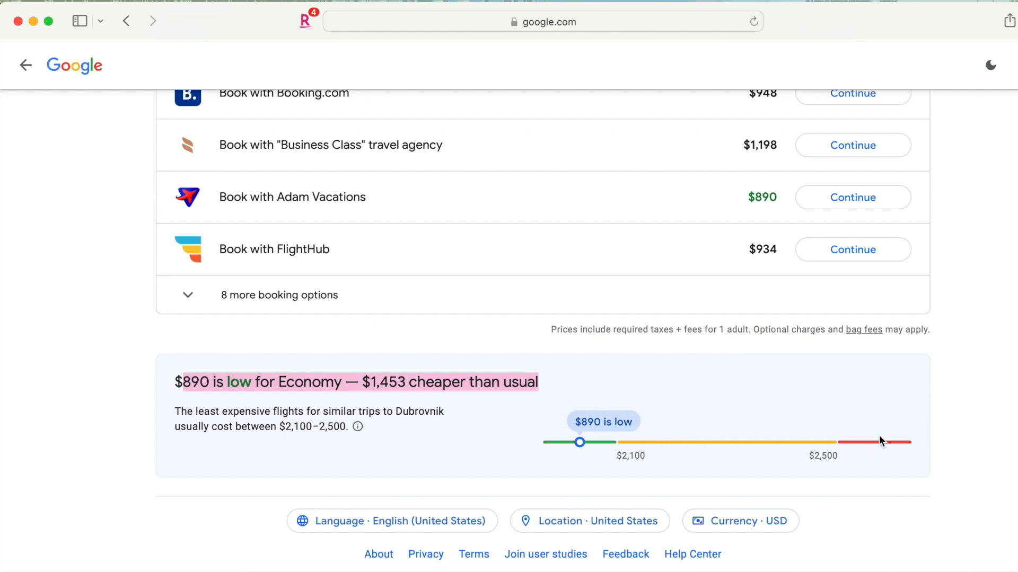
click(953, 389)
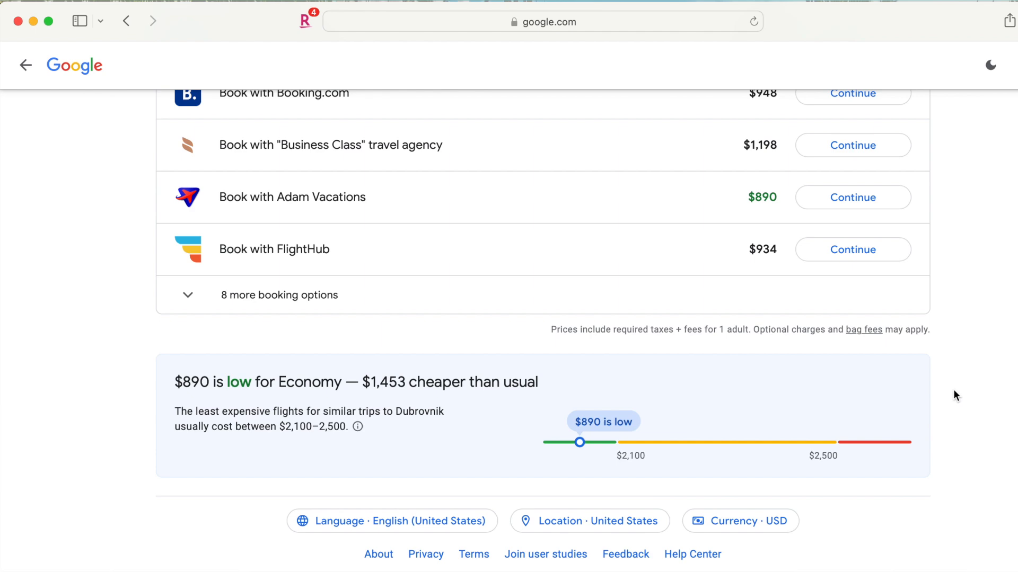
Continue booking the selected trip with American and accept the restrictions of the Basic Economy fare.
scroll(953, 391, up, 4)
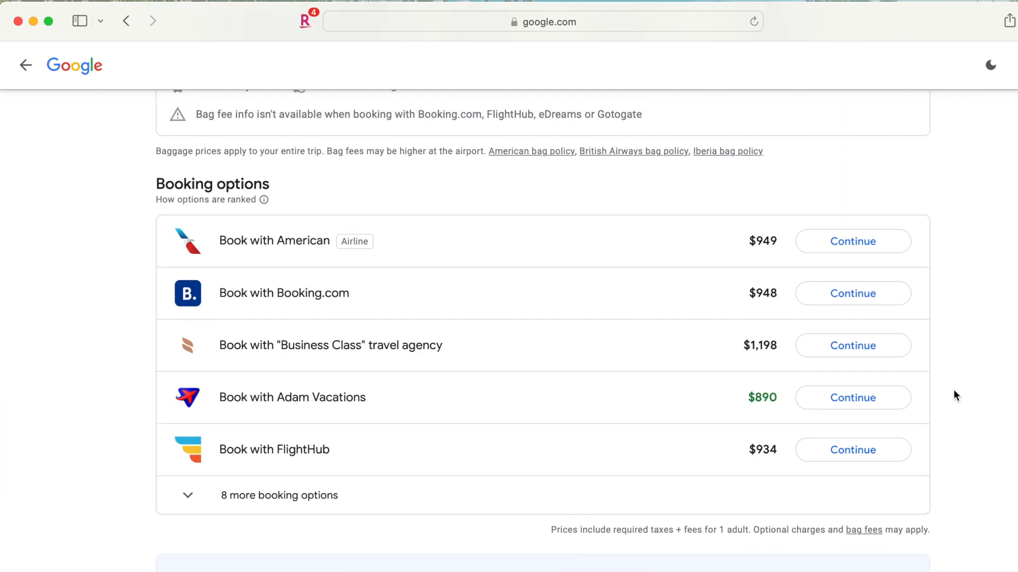
scroll(953, 392, up, 2)
click(875, 341)
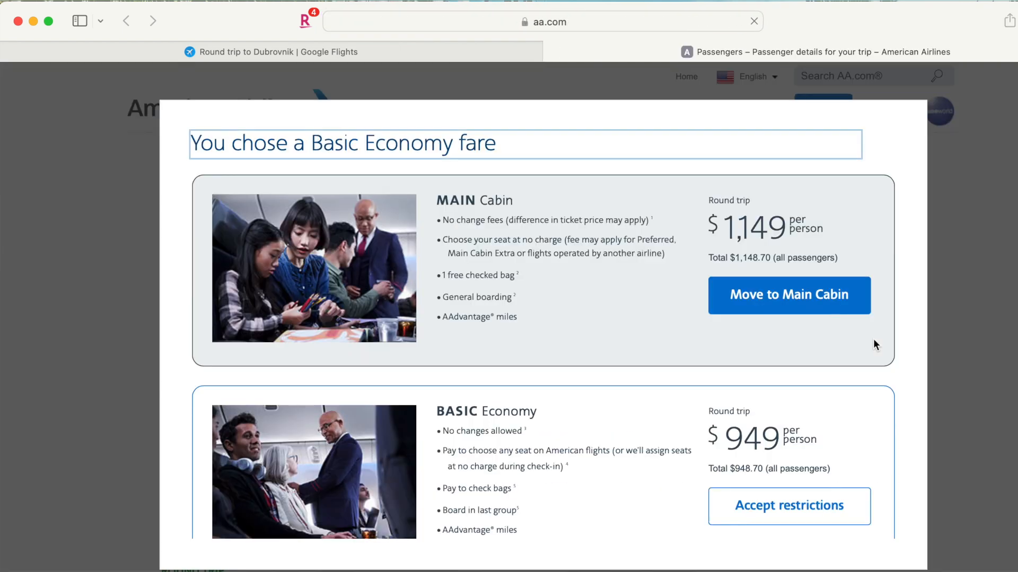
scroll(596, 295, down, 2)
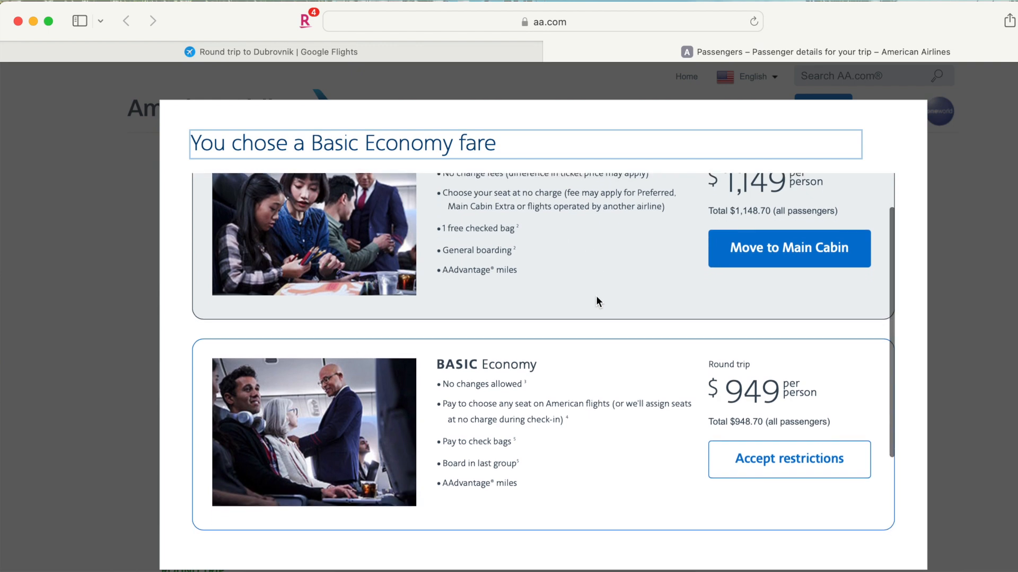
scroll(595, 294, up, 1)
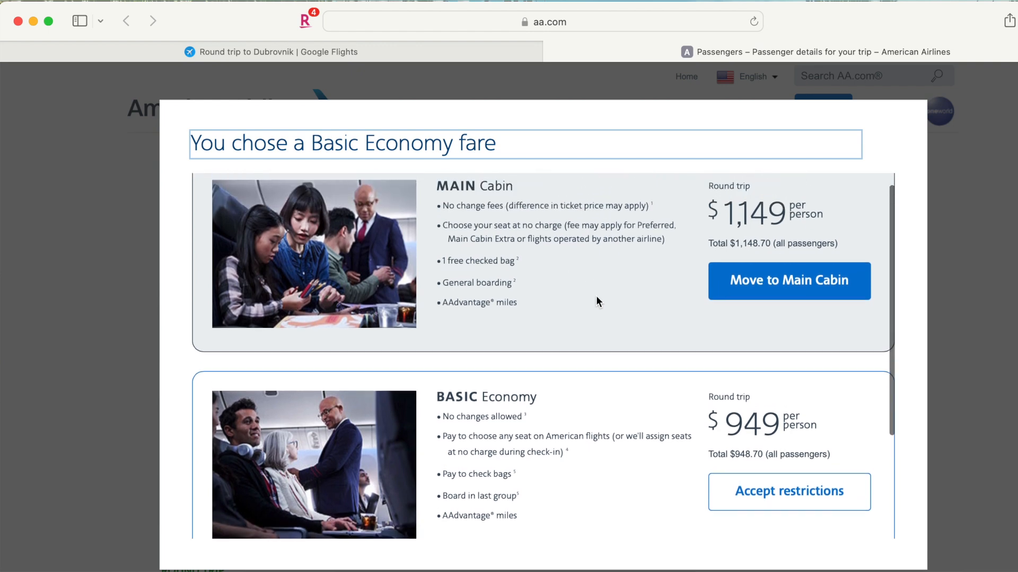
click(770, 496)
Review the trip total and the required passenger and trip contact fields on the American Airlines passenger details page.
scroll(771, 494, down, 10)
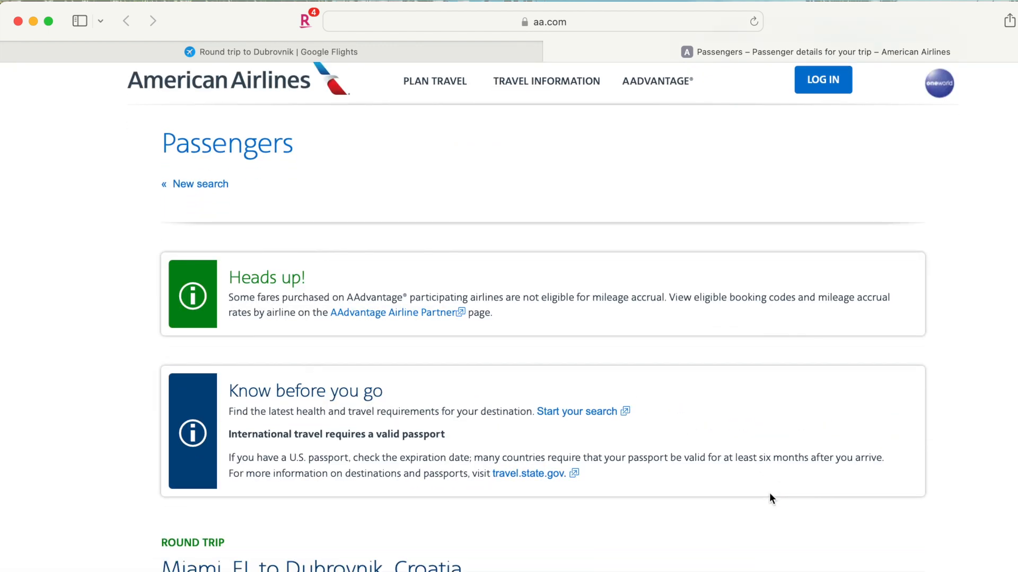
scroll(770, 494, down, 5)
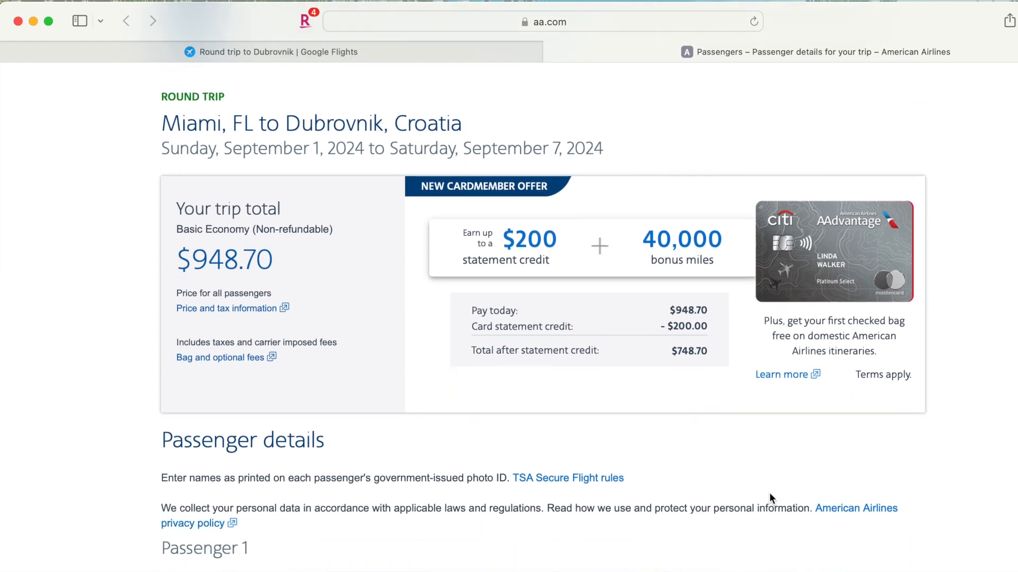
scroll(770, 495, down, 9)
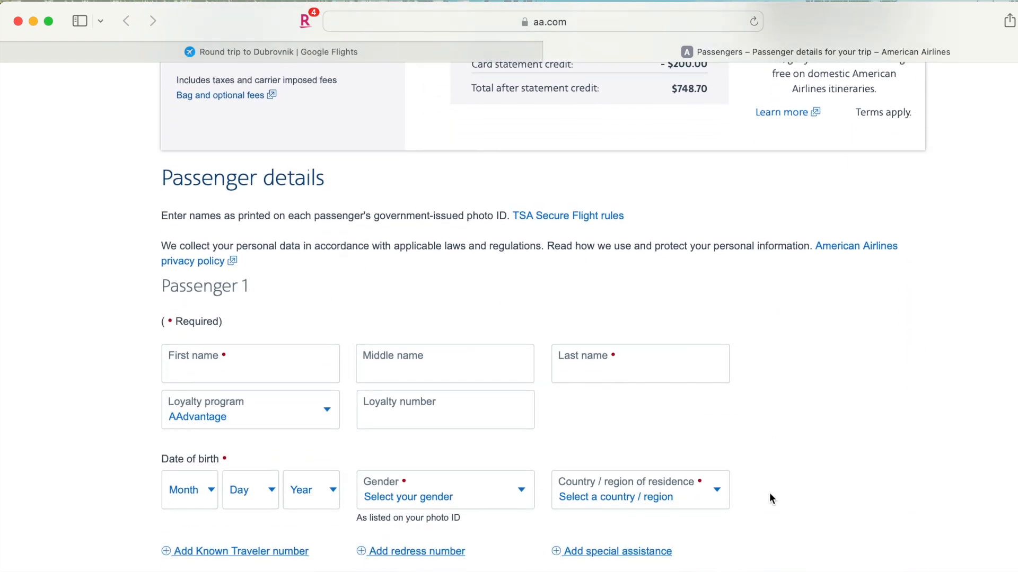
scroll(769, 494, down, 3)
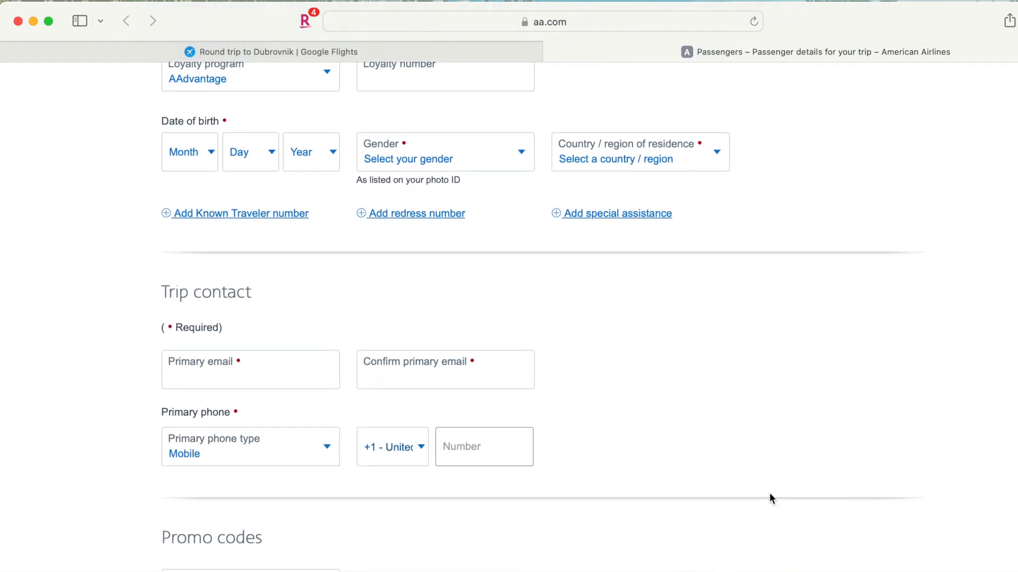
Go to rakuten.com in the current tab and open the My Account page.
click(616, 26)
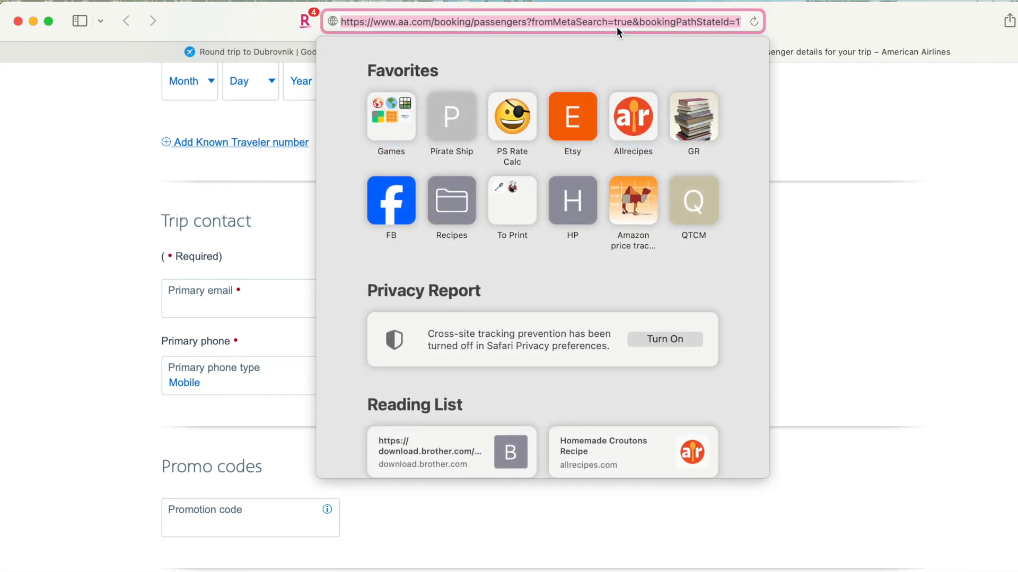
text(rak)
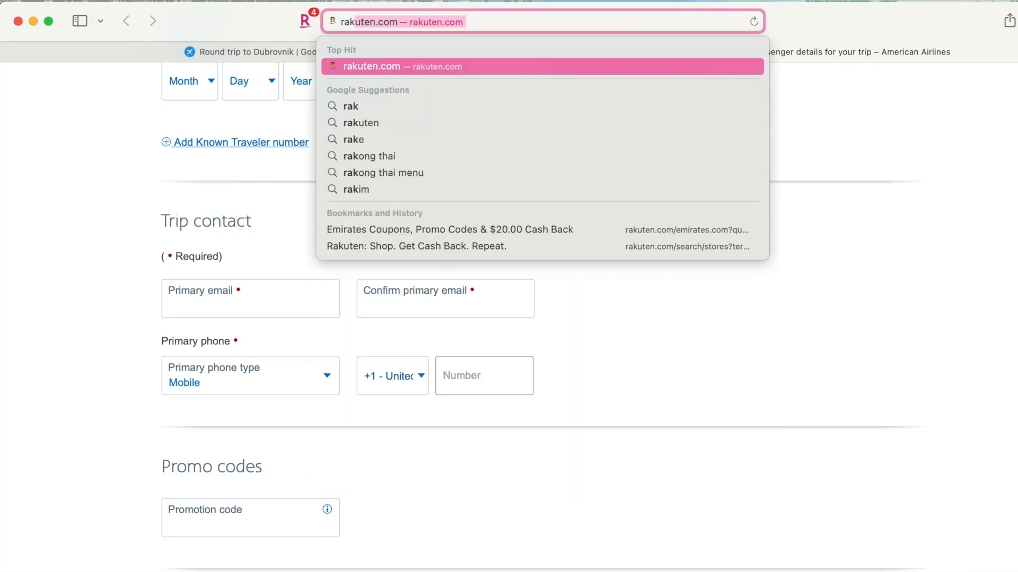
text(uten.)
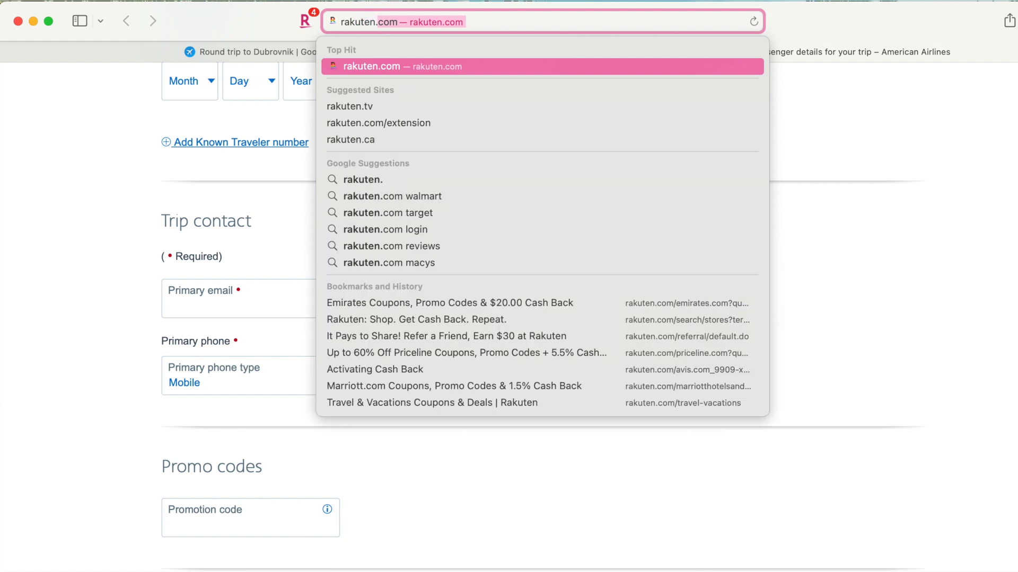
text(com)
key(Return)
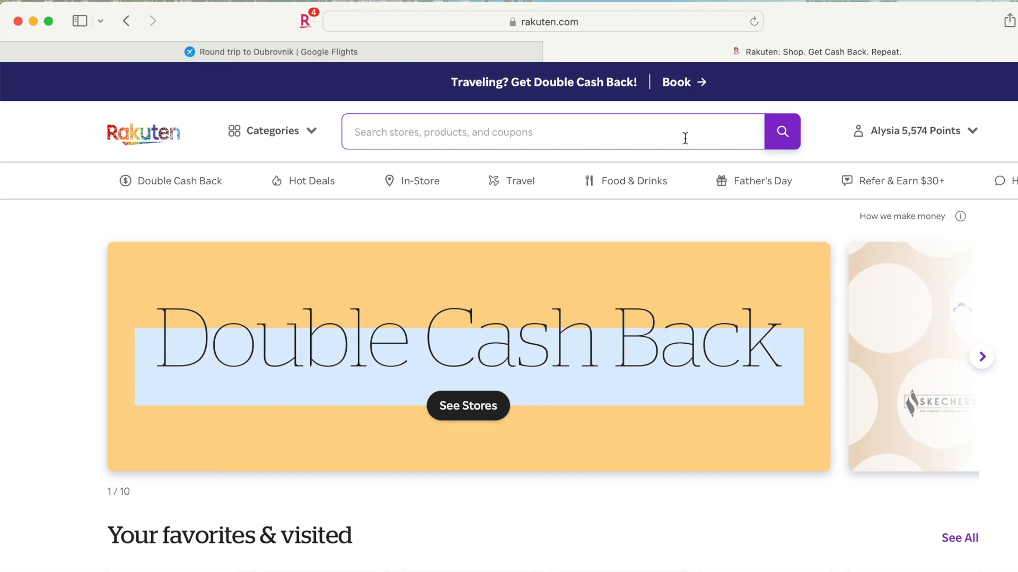
click(869, 136)
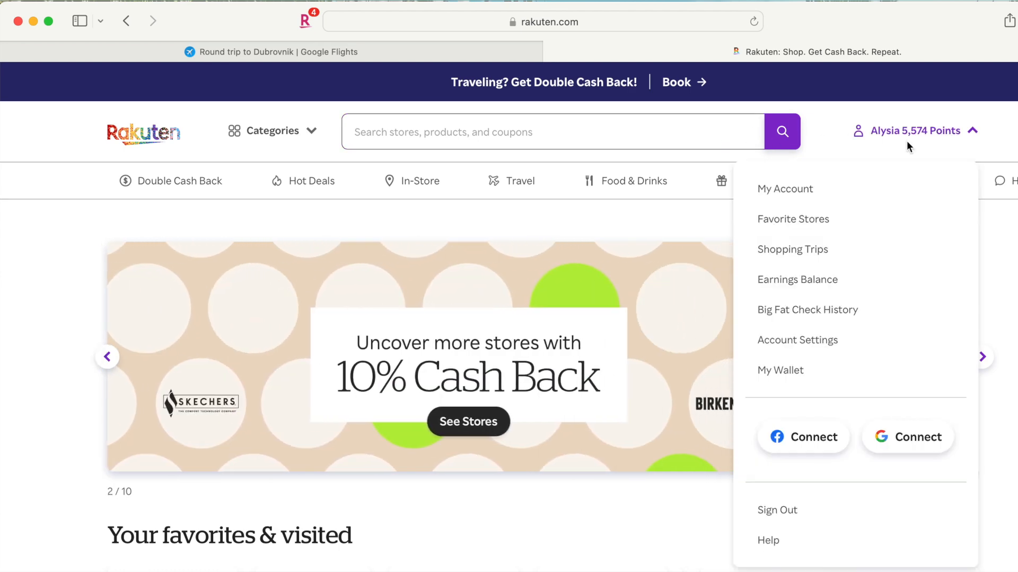
click(932, 131)
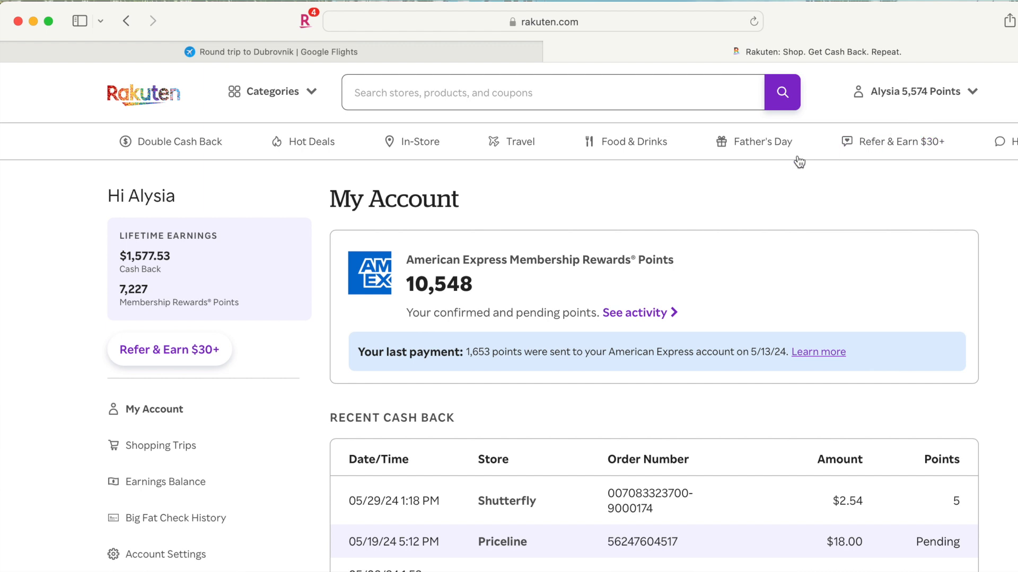
Examine the stores, order amounts and points in the account's recent cash back table.
scroll(756, 204, down, 5)
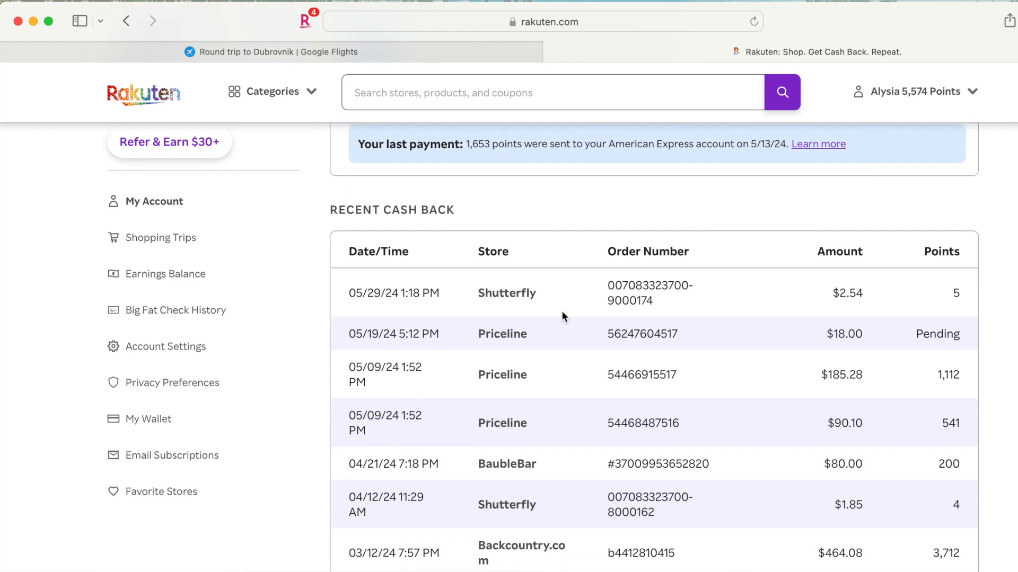
scroll(533, 380, down, 3)
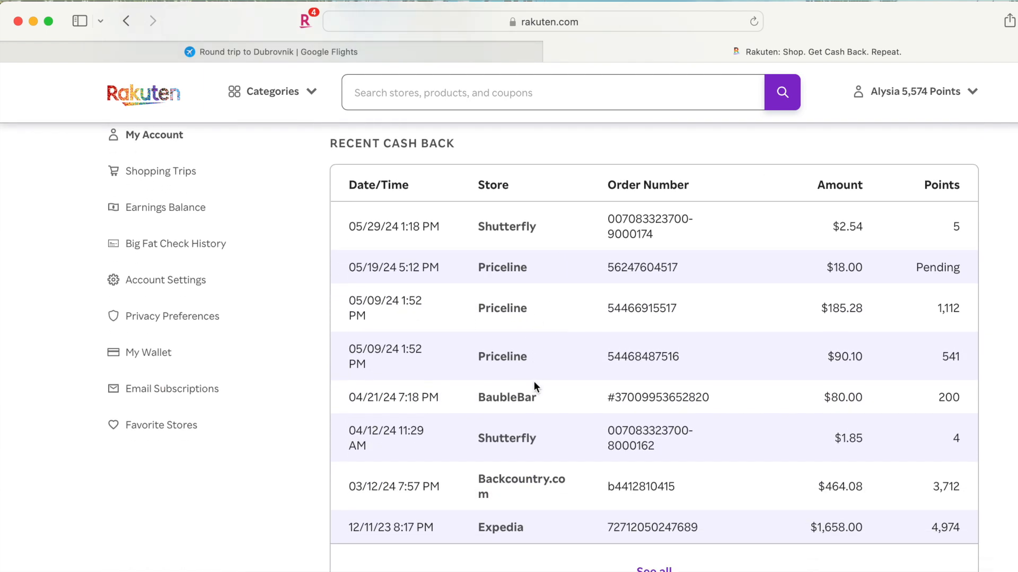
scroll(504, 472, up, 5)
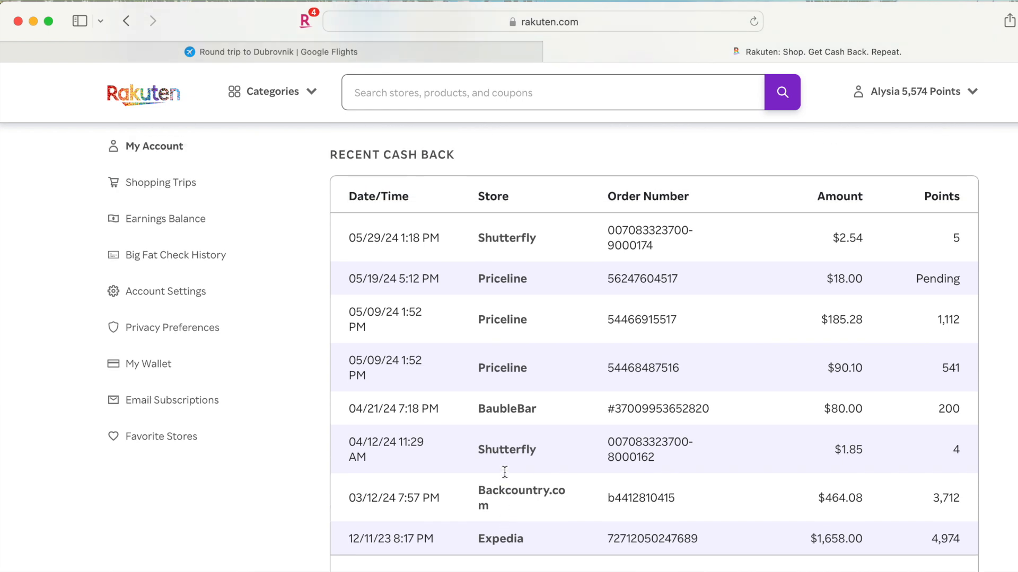
scroll(189, 183, up, 2)
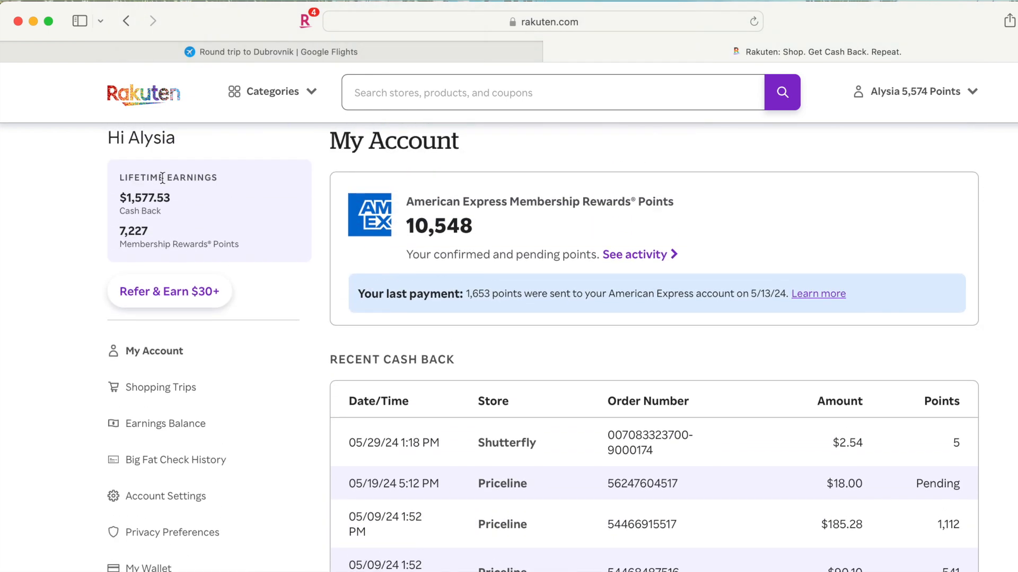
Highlight the lifetime cash back amount and the American Express Membership Rewards points total for review.
drag(117, 199, 177, 203)
scroll(74, 259, down, 1)
scroll(74, 258, up, 1)
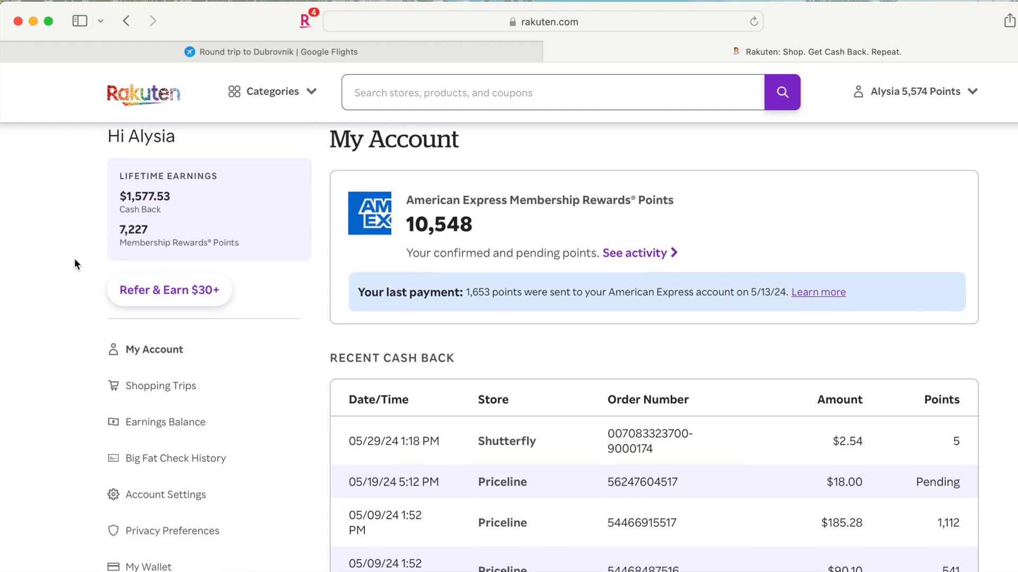
scroll(411, 333, down, 2)
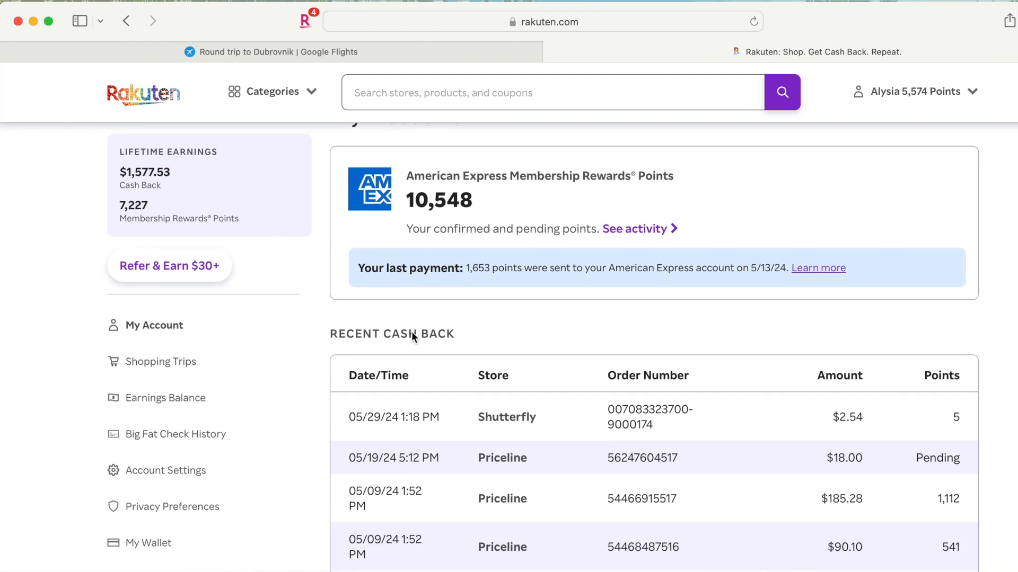
scroll(412, 333, up, 1)
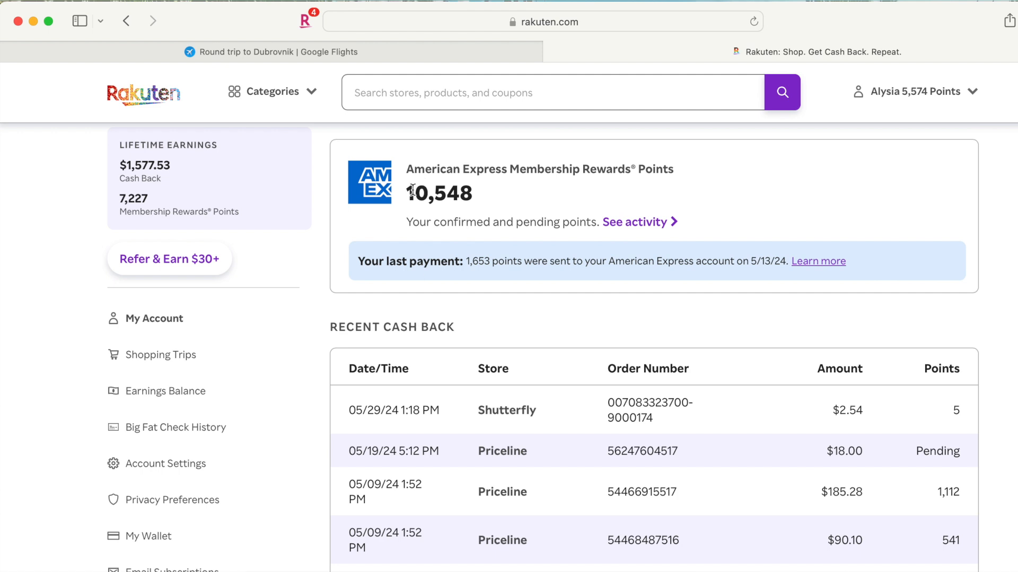
drag(413, 192, 477, 187)
click(483, 194)
Highlight the 05/19/24 Priceline entry and the Expedia entry in the recent cash back table.
scroll(405, 320, down, 8)
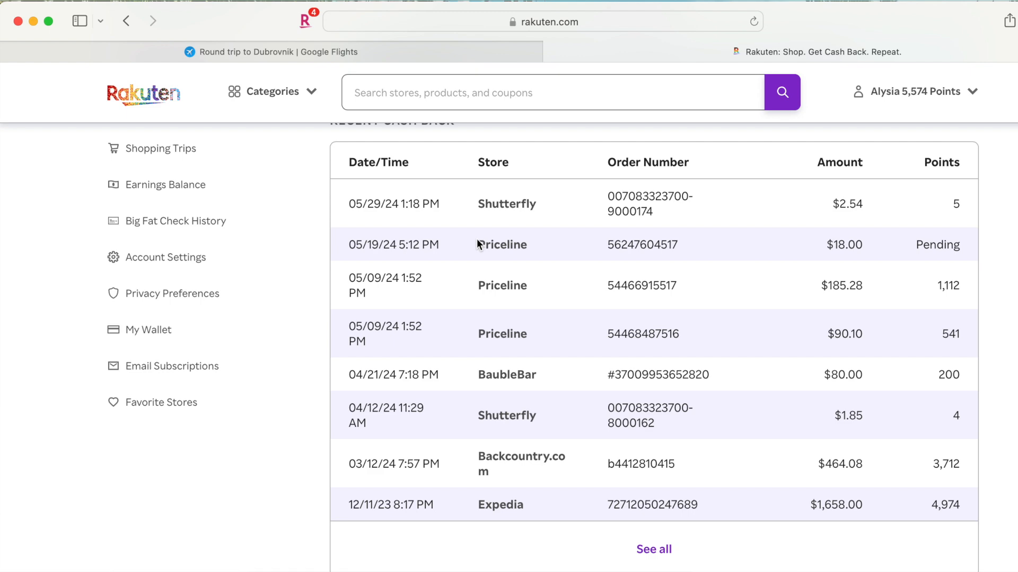
drag(477, 244, 532, 244)
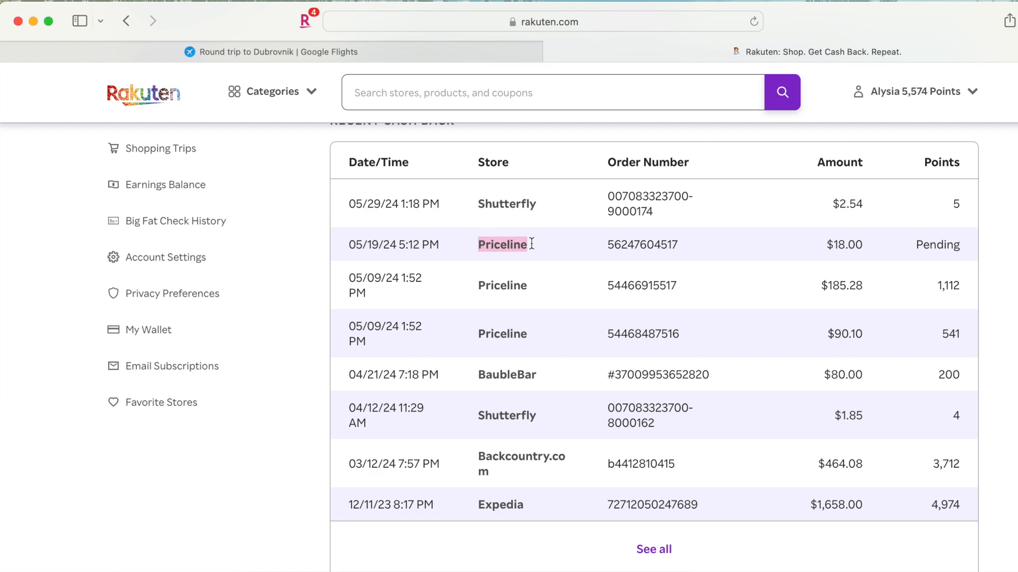
drag(479, 507, 524, 505)
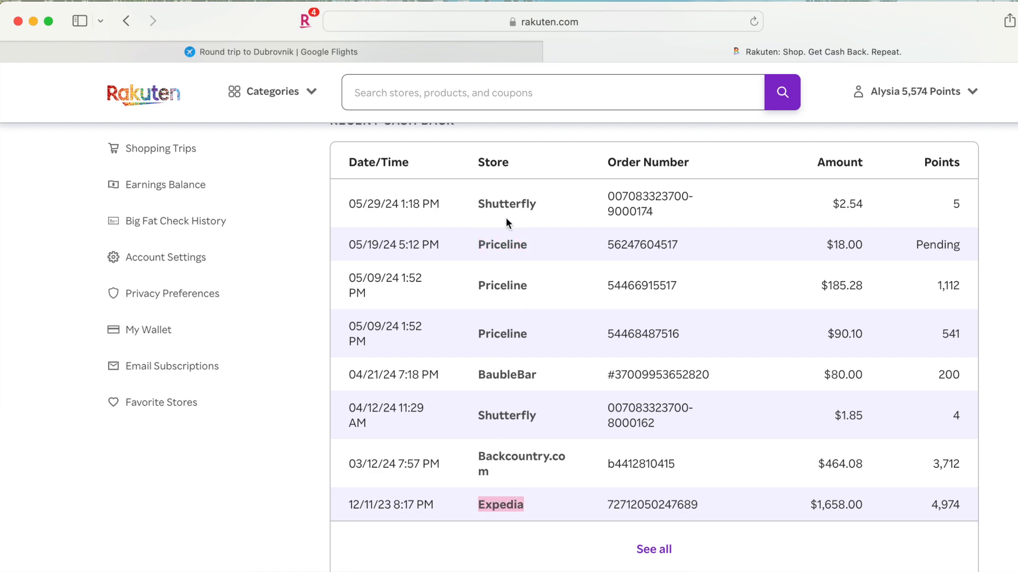
Search the stores for Emirates and start shopping from its cash back page.
scroll(506, 200, up, 10)
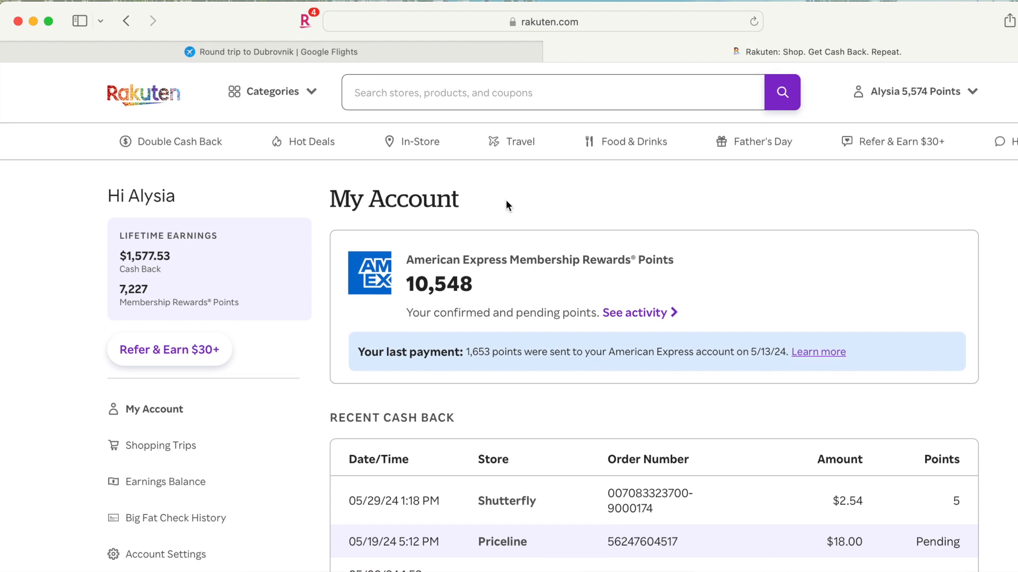
click(473, 79)
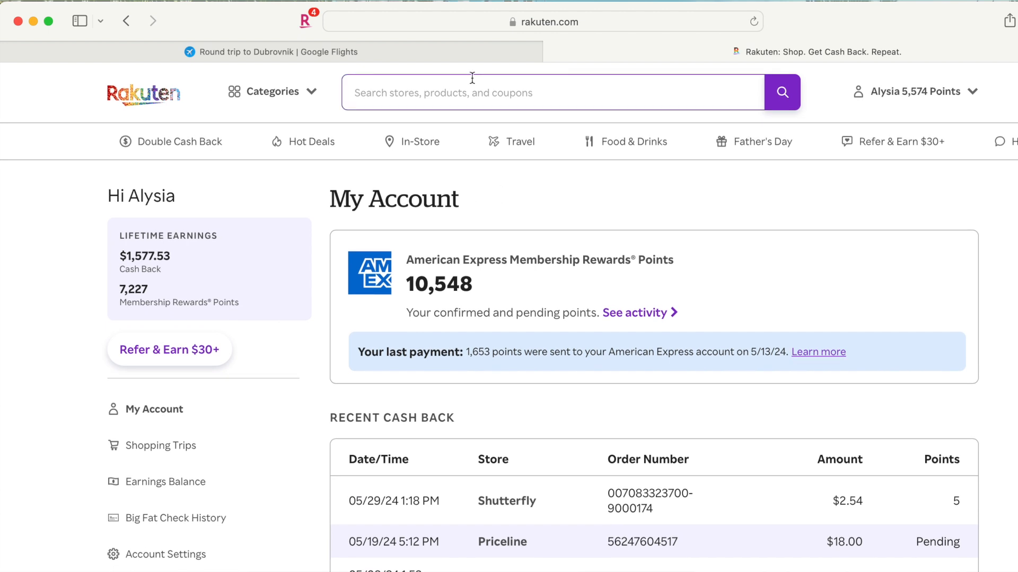
click(470, 97)
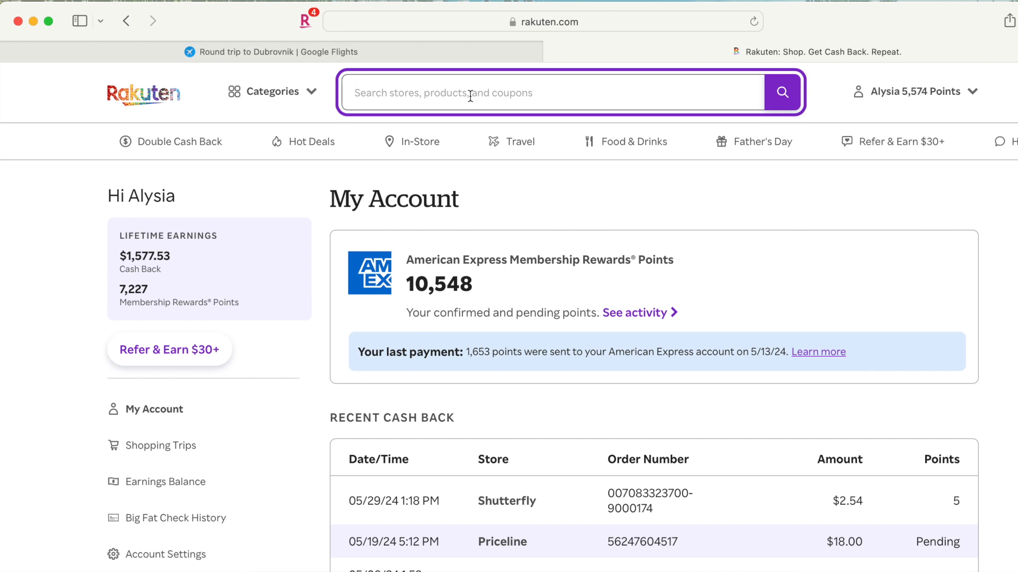
text(emirate)
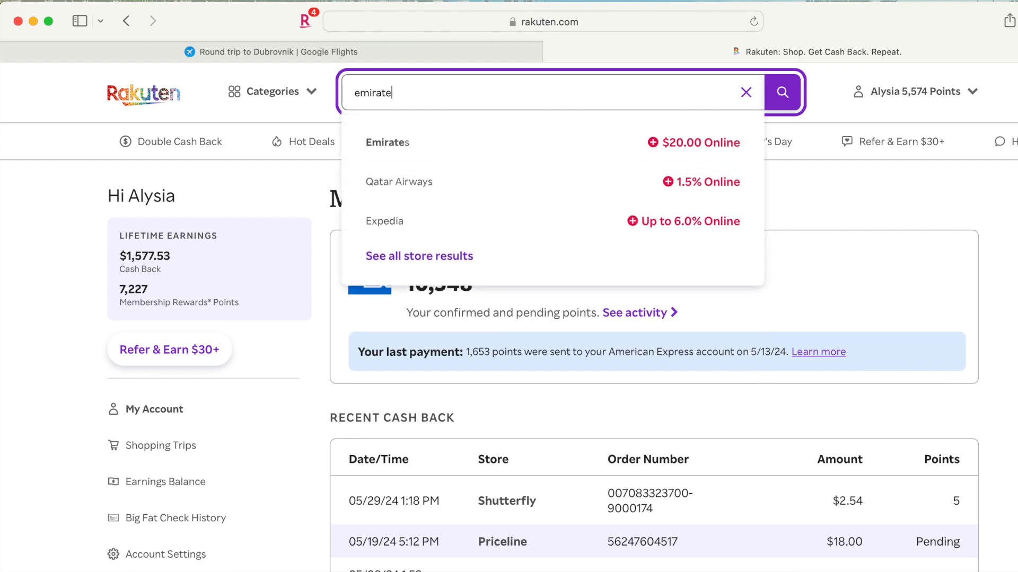
click(453, 138)
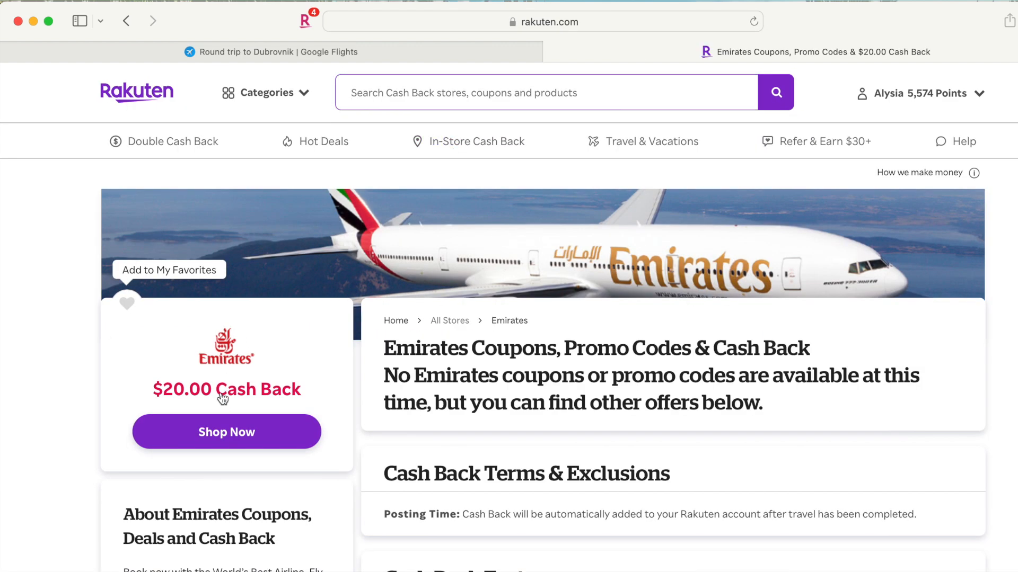
click(233, 432)
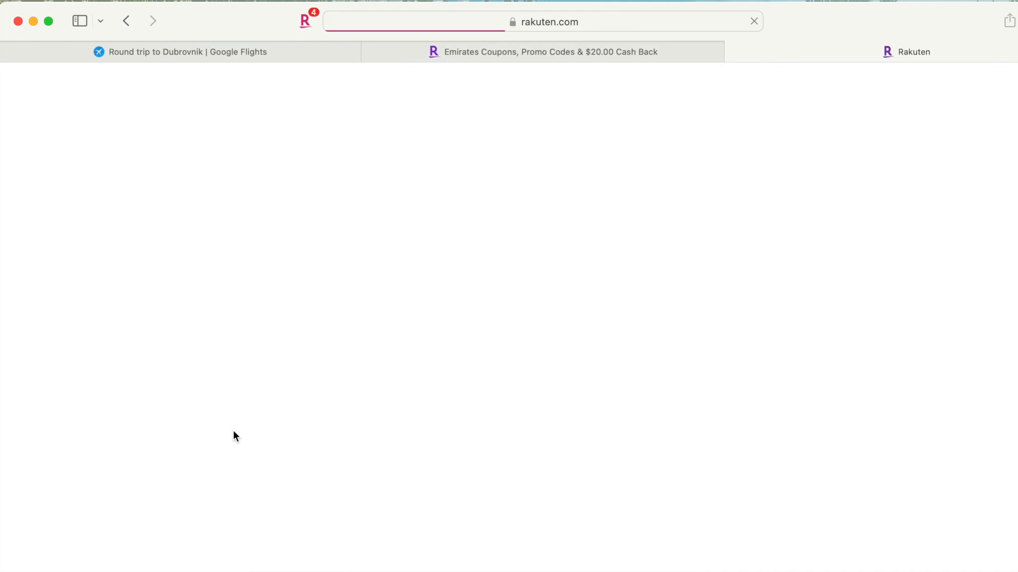